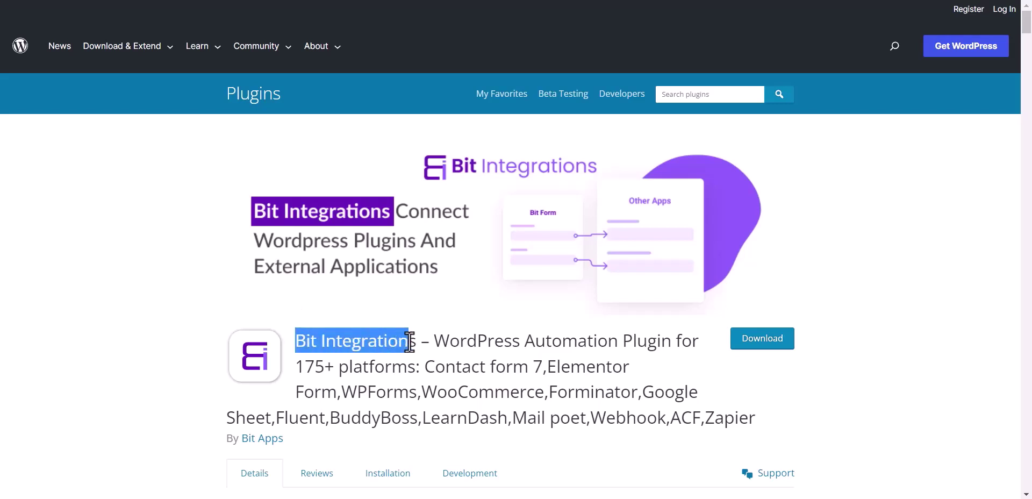
Step: Create a new integration in Bit Integrations, search the triggers for "post" and choose Post as the trigger
{"action": "left_click", "coordinate": [425, 325]}
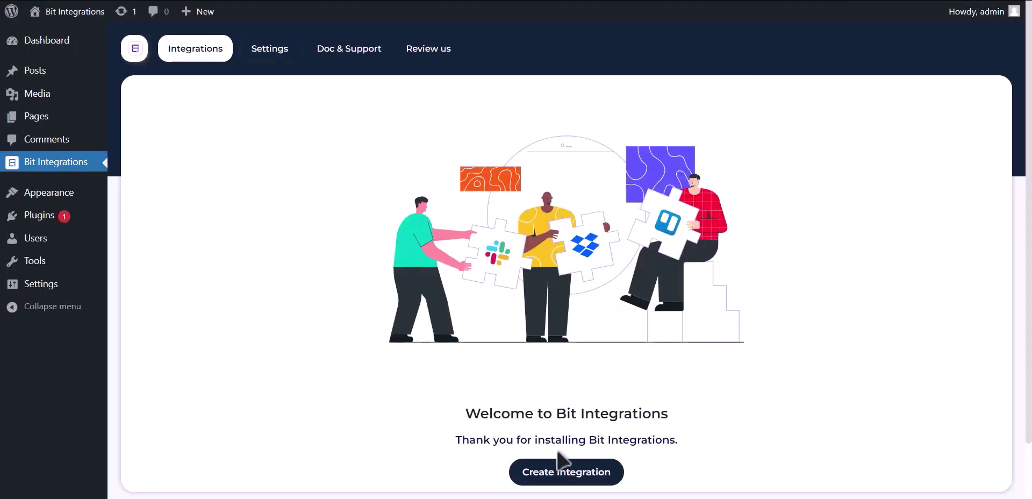
{"action": "left_click", "coordinate": [570, 473]}
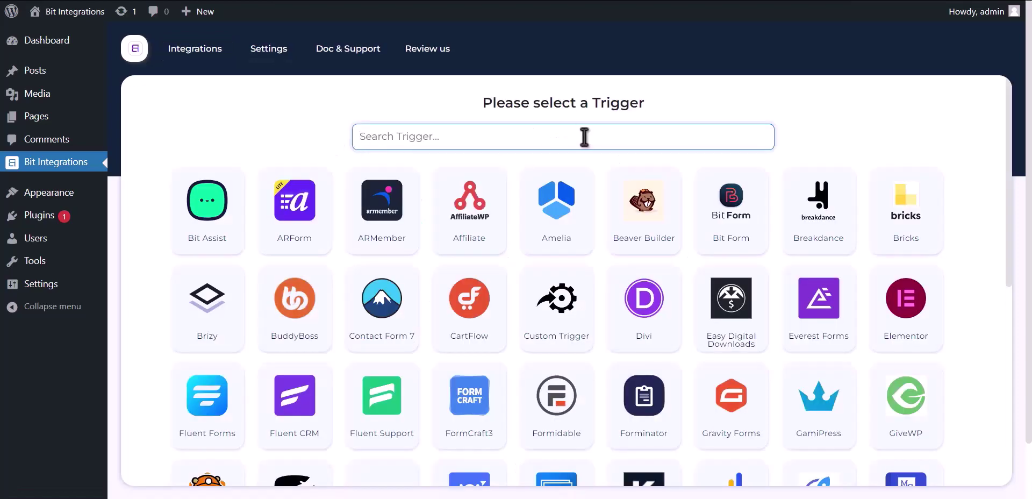
{"action": "type", "text": "post"}
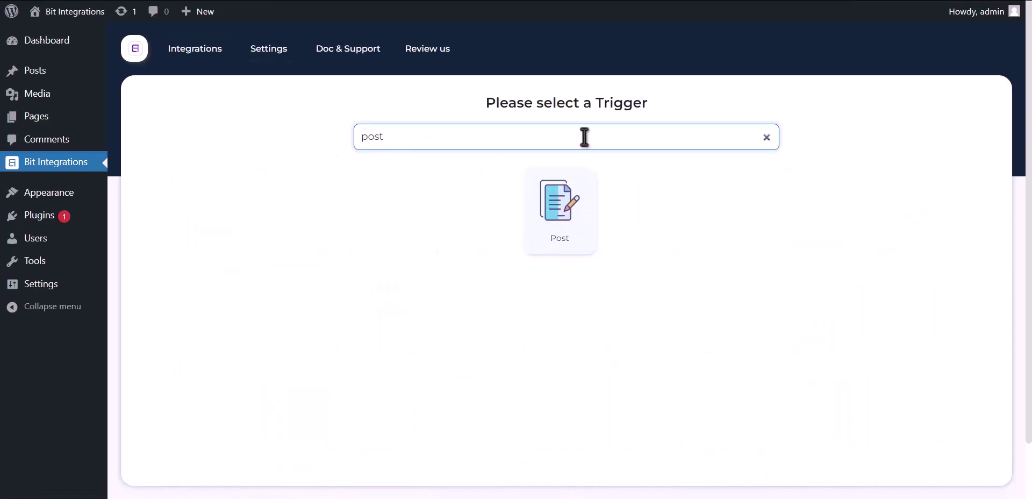
{"action": "left_click", "coordinate": [573, 214]}
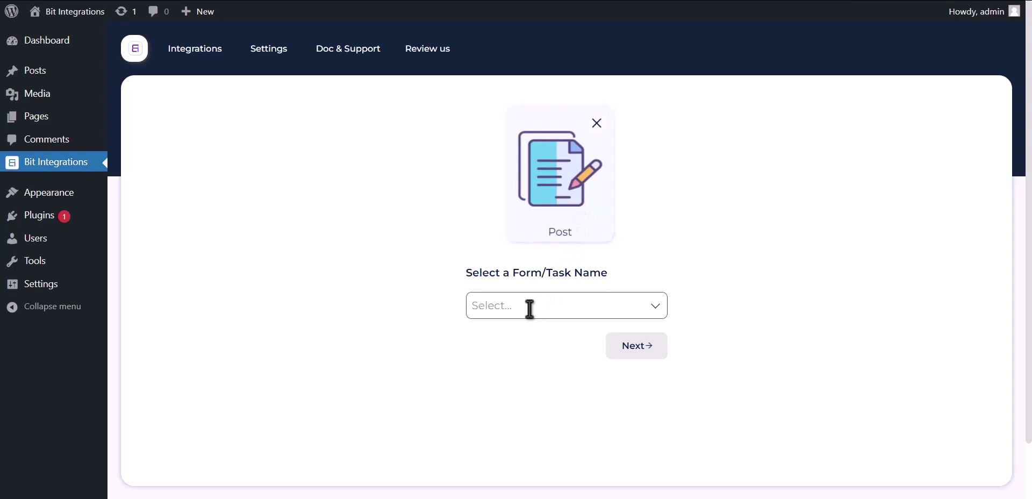
Step: Set the Post trigger's task to "Create a new post" with Any Post Type and proceed to the action selection
{"action": "left_click", "coordinate": [528, 307]}
{"action": "left_click", "coordinate": [637, 342]}
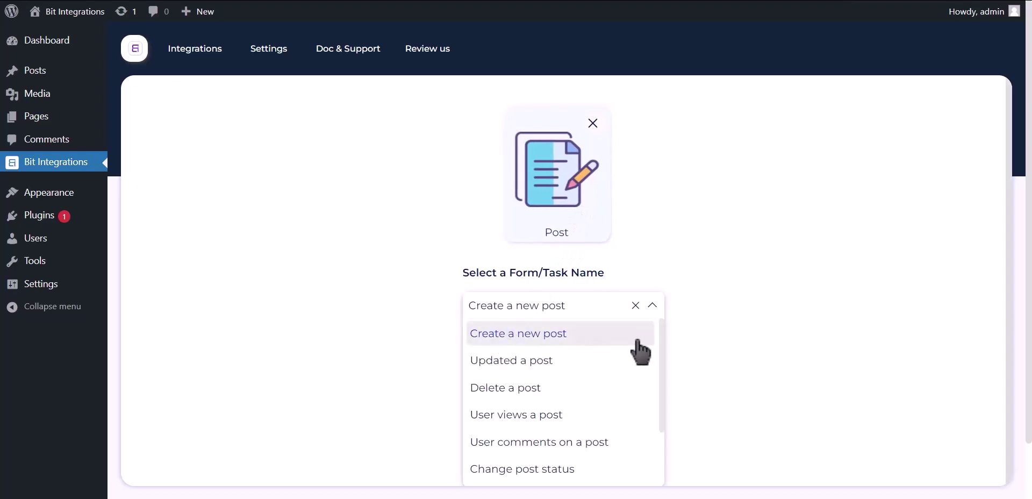
{"action": "left_click", "coordinate": [610, 375]}
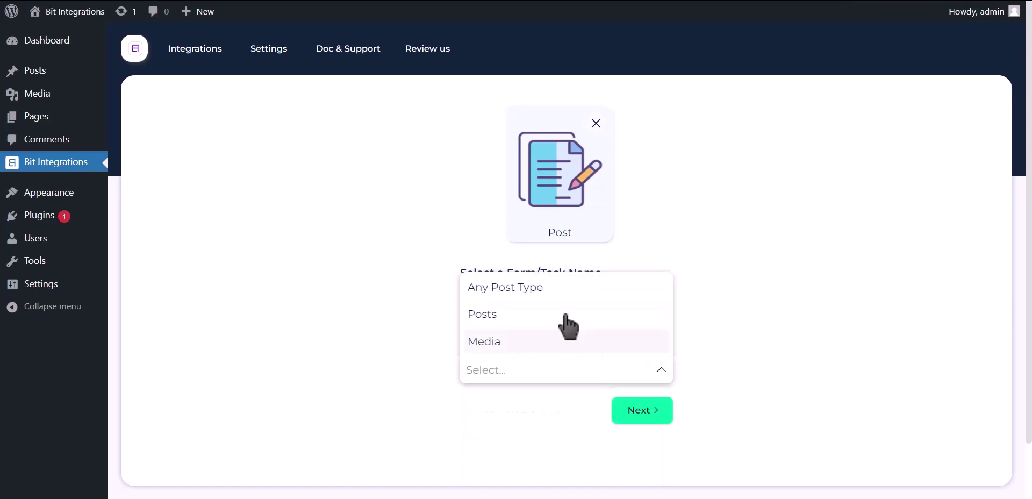
{"action": "left_click", "coordinate": [635, 295]}
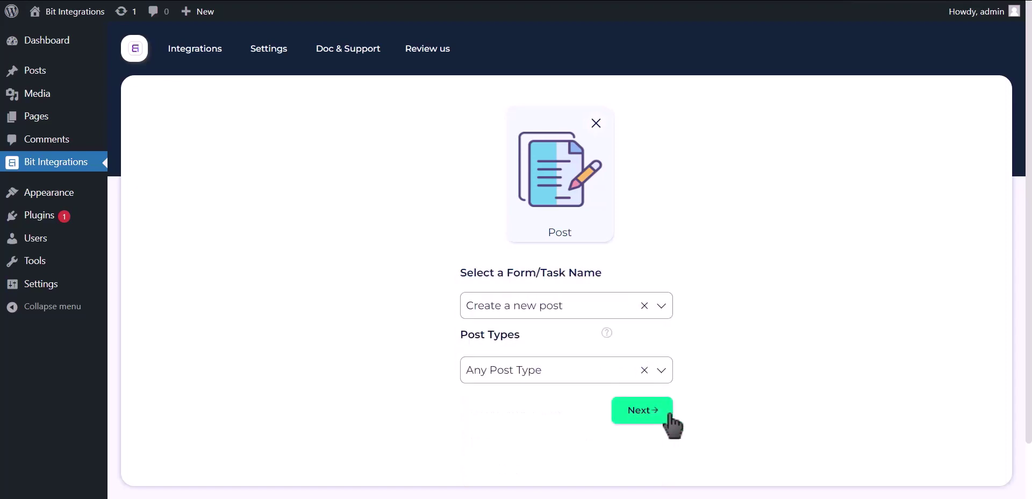
{"action": "left_click", "coordinate": [653, 419]}
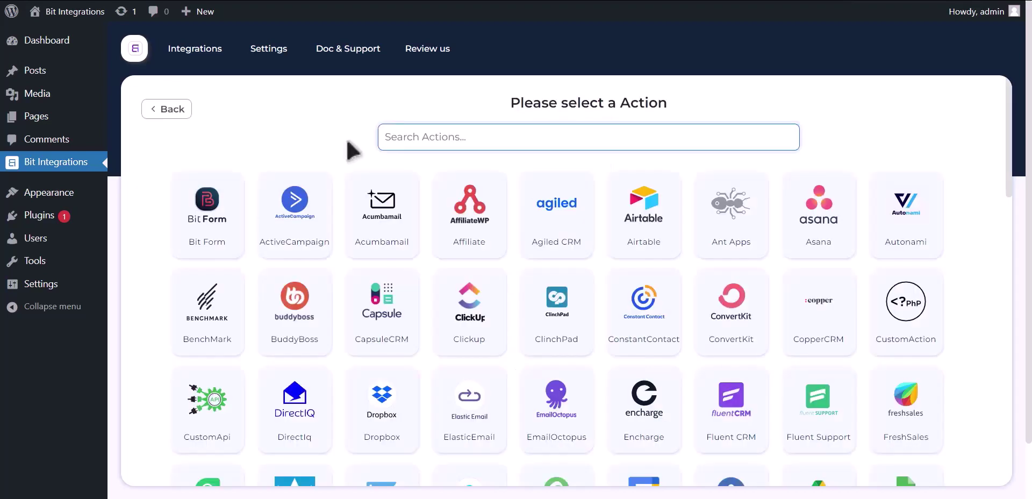
Step: Search the actions for "google sheet" and choose Google Sheet as the integration's action
{"action": "type", "text": "goo"}
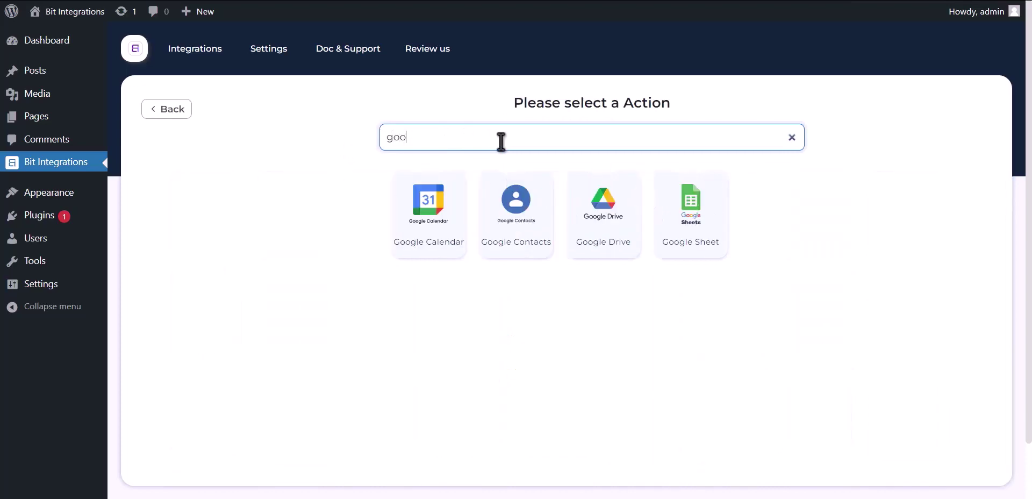
{"action": "type", "text": "gle sheet"}
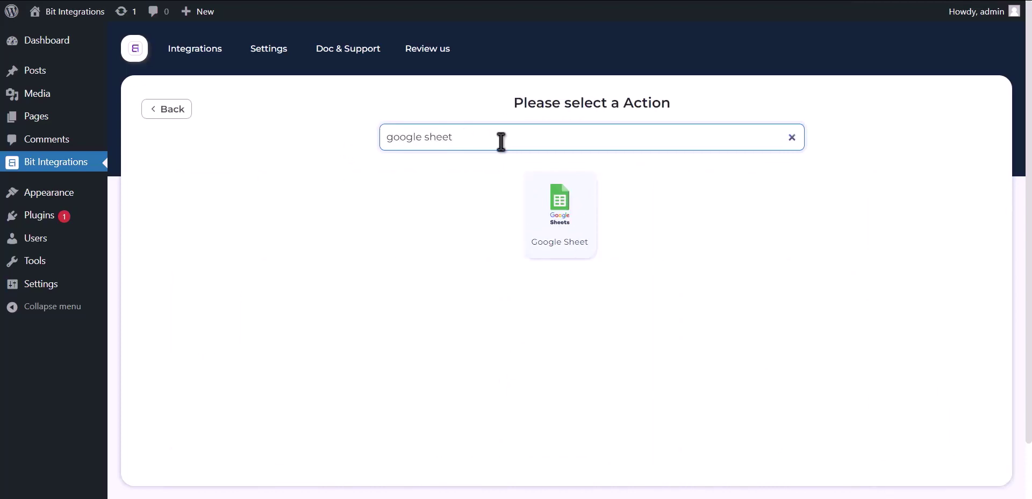
{"action": "left_click", "coordinate": [558, 221]}
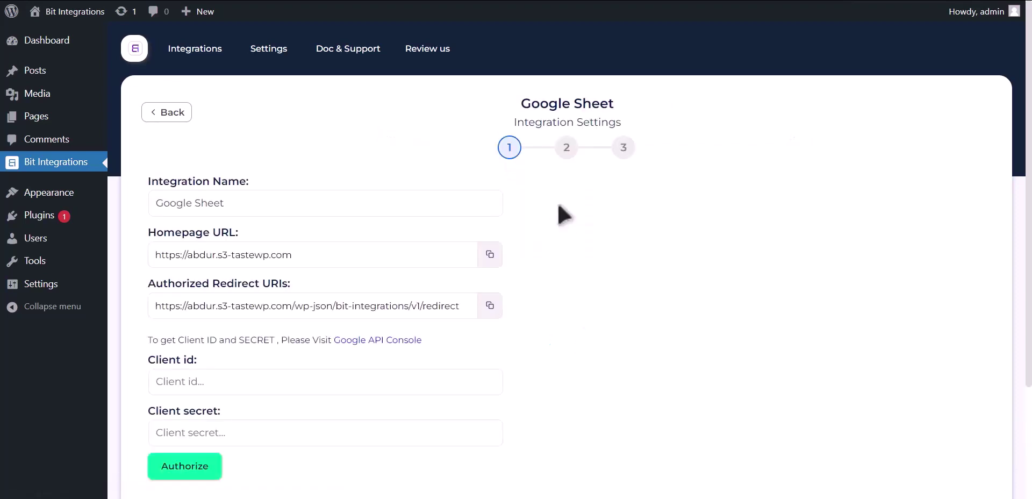
Step: Open the Google API Console from the integration settings, find the Google Drive API and enable it for the project
{"action": "left_click_drag", "start_coordinate": [148, 340], "coordinate": [332, 340]}
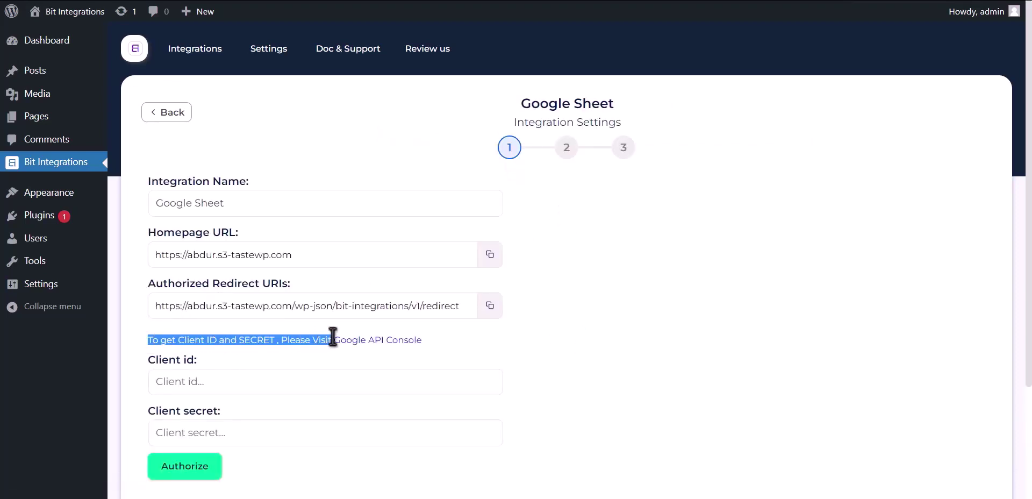
{"action": "left_click", "coordinate": [362, 342]}
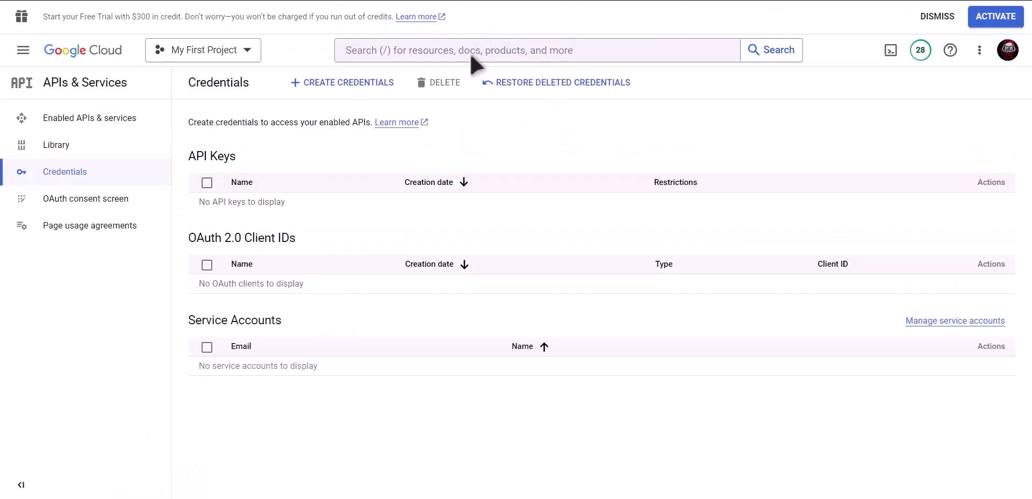
{"action": "left_click", "coordinate": [471, 53]}
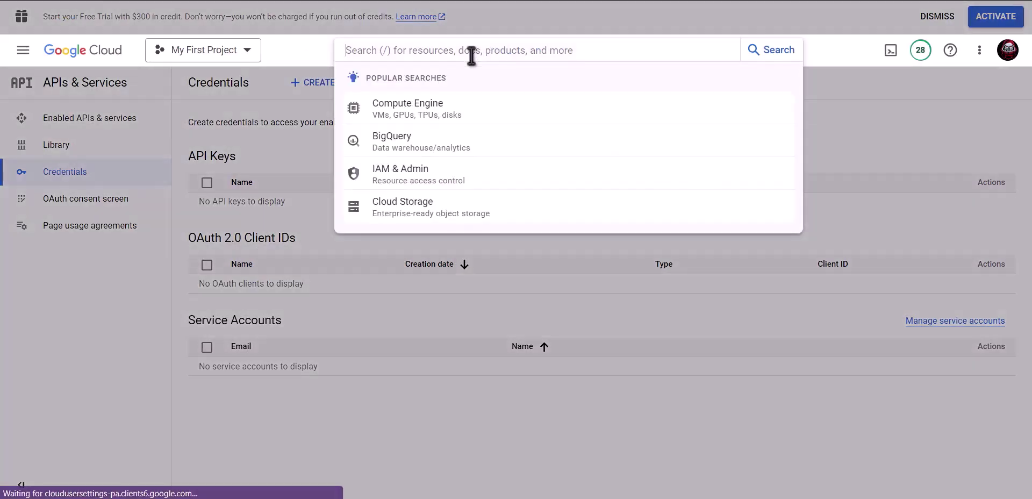
{"action": "type", "text": "Google dri"}
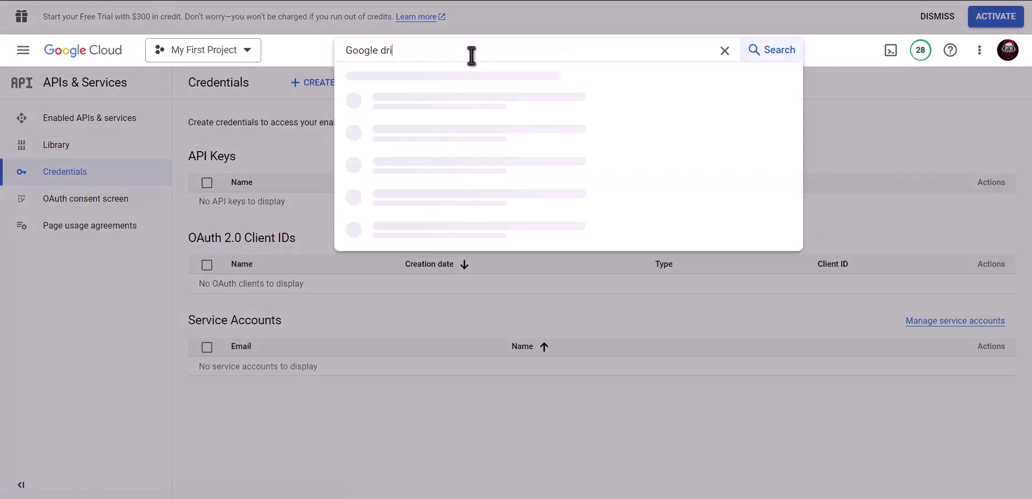
{"action": "type", "text": "ve api"}
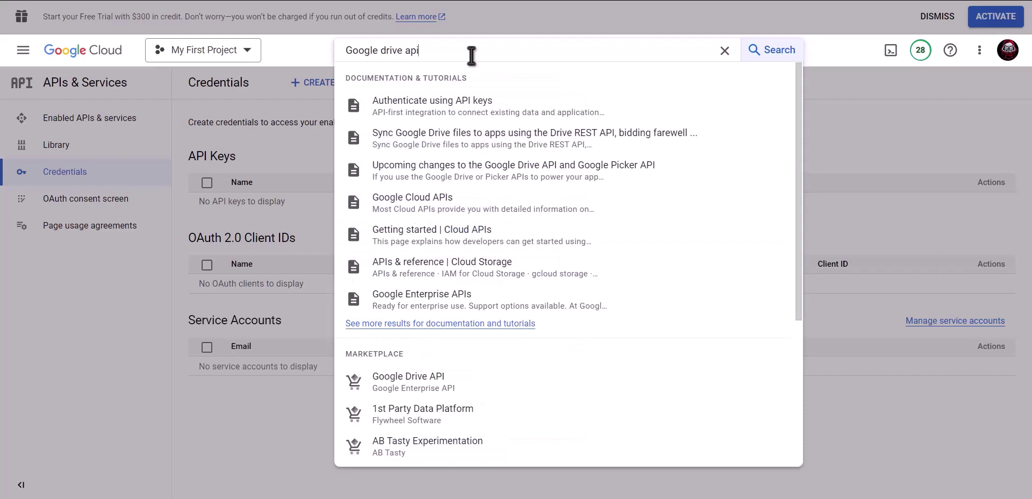
{"action": "left_click", "coordinate": [428, 383]}
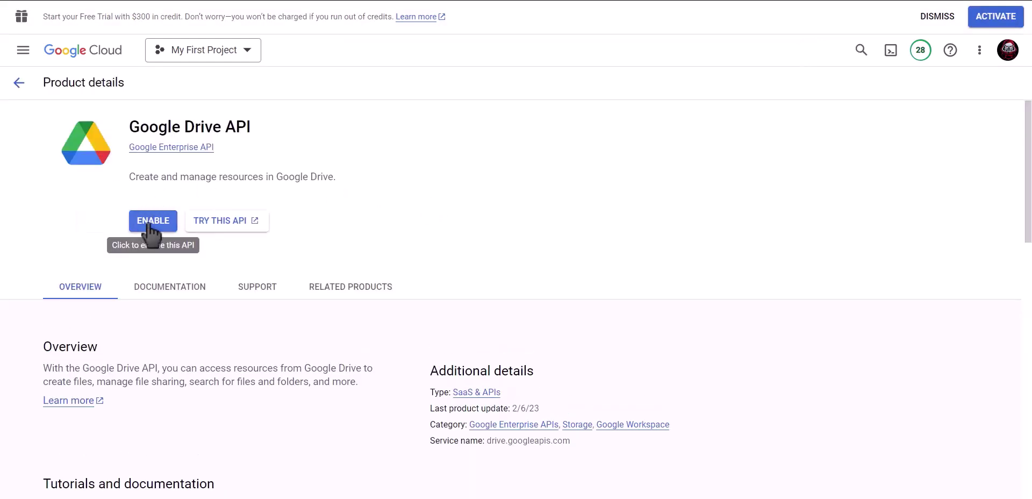
{"action": "left_click", "coordinate": [150, 226]}
Step: Search Google Cloud for "google sheet", open the Google Sheets API and enable it for the project
{"action": "left_click", "coordinate": [551, 50]}
{"action": "type", "text": "go"}
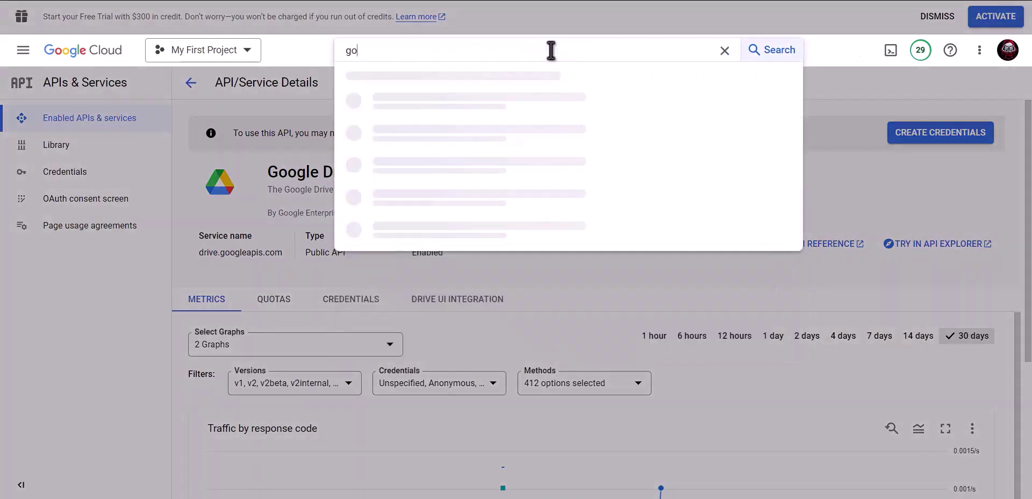
{"action": "type", "text": "ogle sh"}
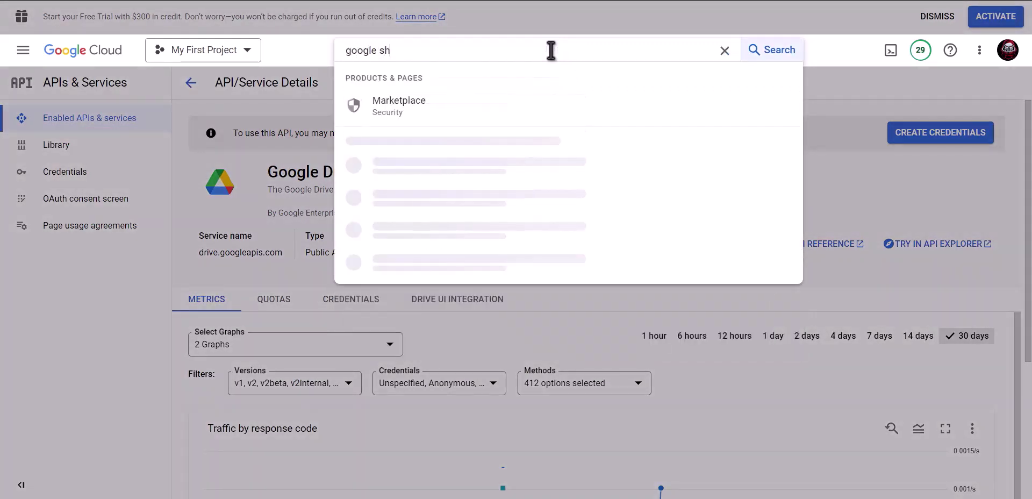
{"action": "type", "text": "eet"}
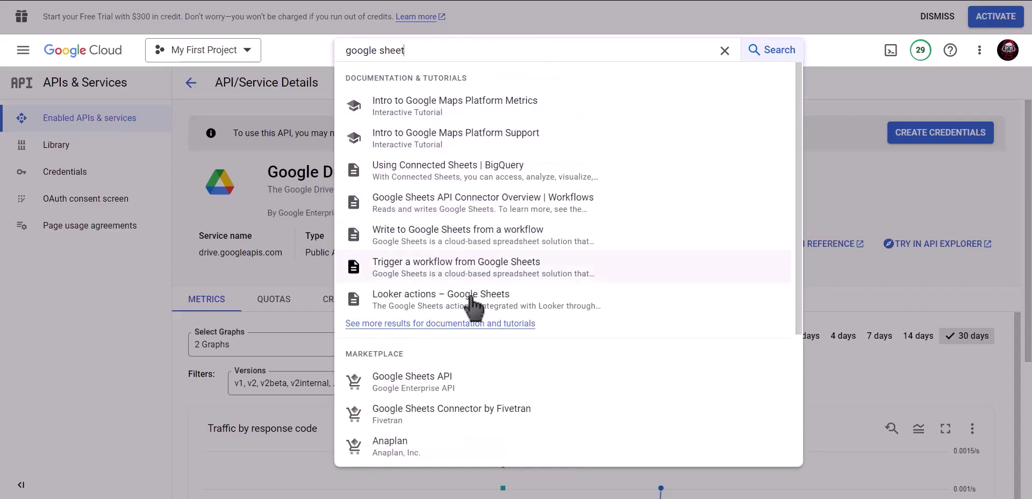
{"action": "left_click", "coordinate": [430, 379]}
{"action": "left_click", "coordinate": [151, 221]}
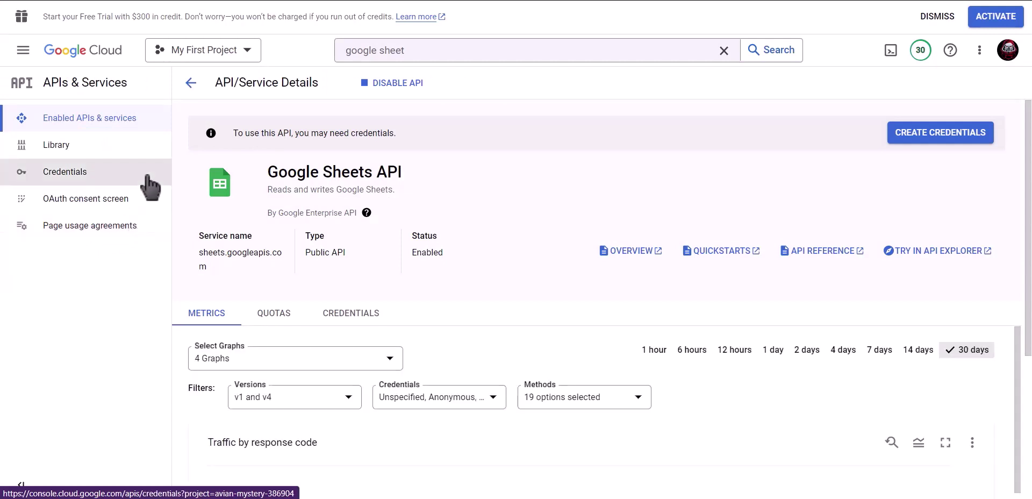
Step: Start a new OAuth client ID credential with application type Web application and name it "Bit Integrations"
{"action": "left_click", "coordinate": [93, 177]}
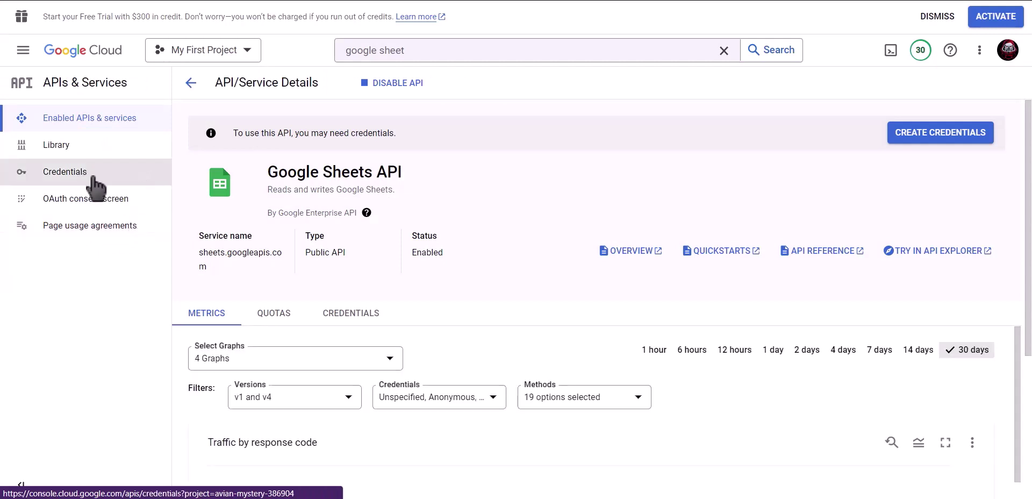
{"action": "left_click", "coordinate": [352, 92]}
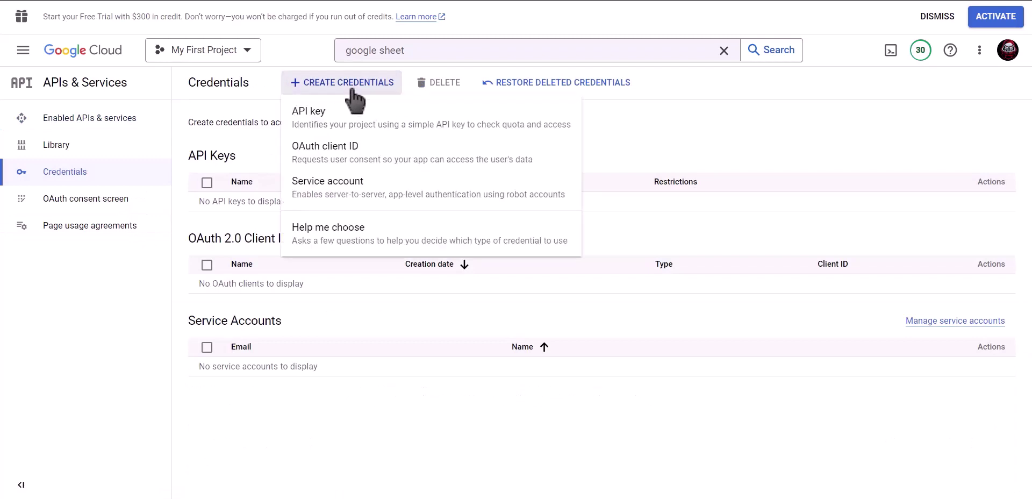
{"action": "left_click", "coordinate": [400, 156]}
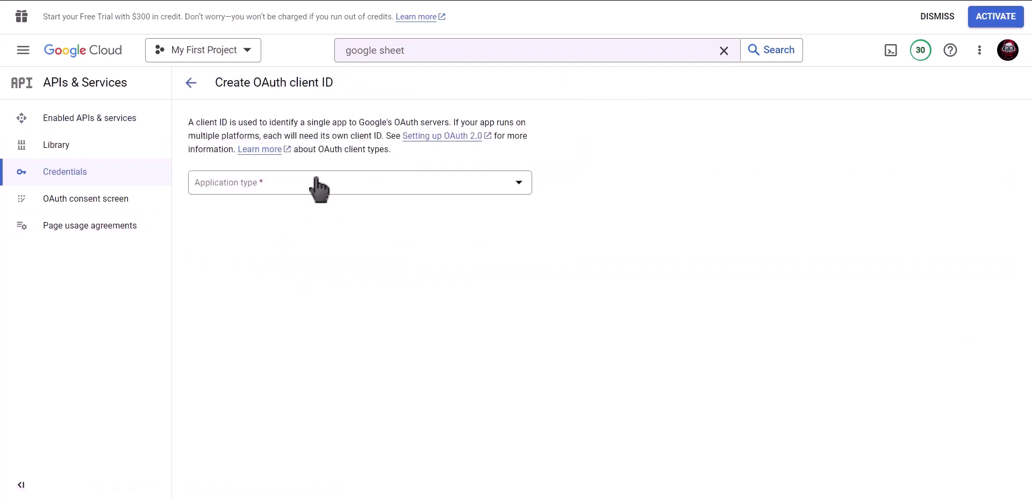
{"action": "left_click", "coordinate": [316, 183]}
{"action": "left_click", "coordinate": [335, 207]}
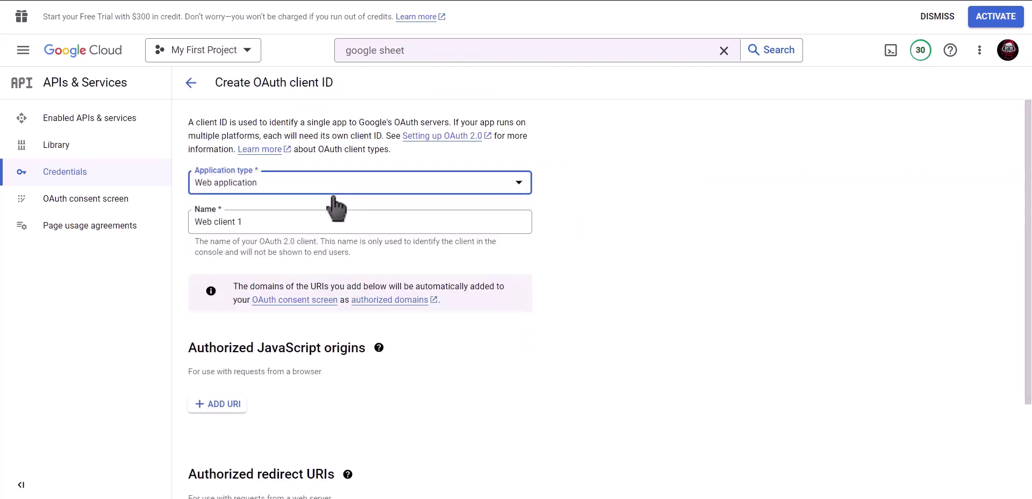
{"action": "left_click_drag", "start_coordinate": [314, 218], "coordinate": [192, 220]}
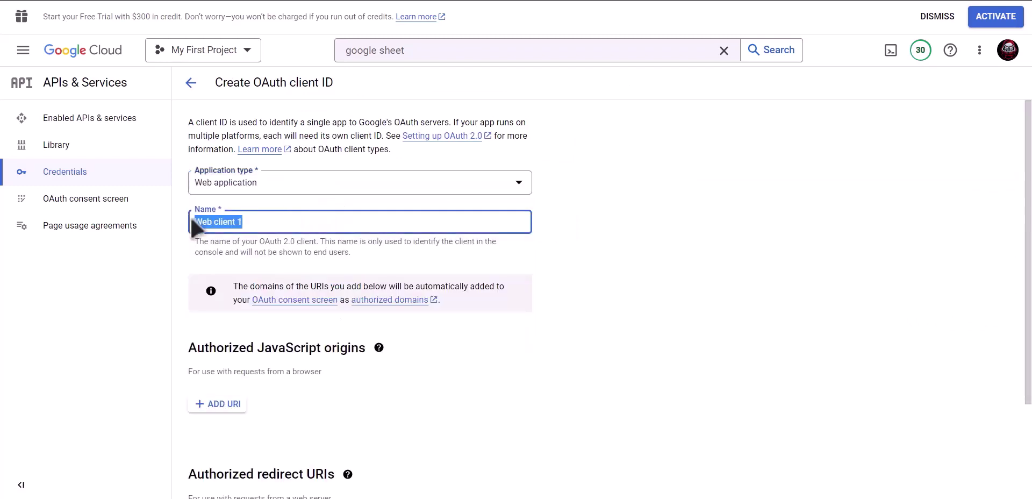
{"action": "type", "text": "Bit Integrations"}
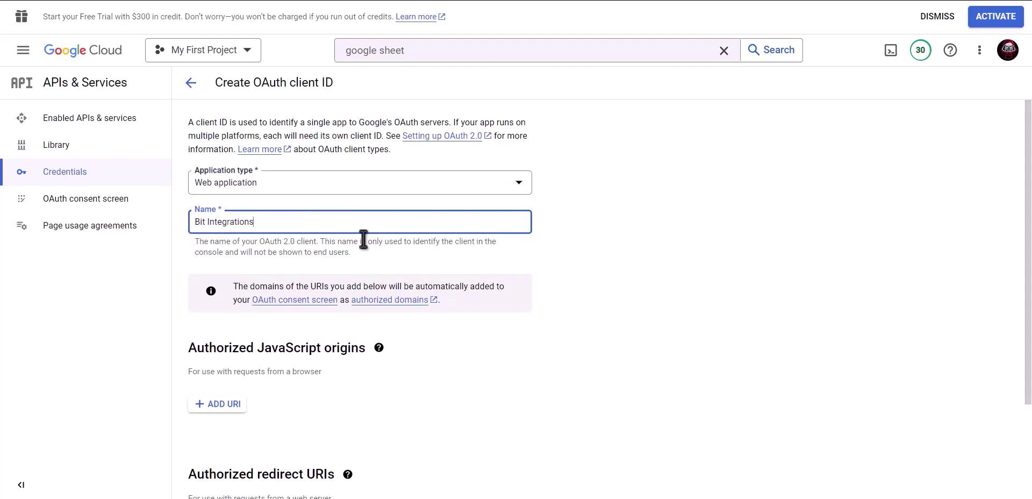
Step: Copy the authorized redirect URI from the Bit Integrations settings, add it to the OAuth client and create the client
{"action": "scroll", "coordinate": [364, 280], "scroll_direction": "down", "scroll_amount": 3}
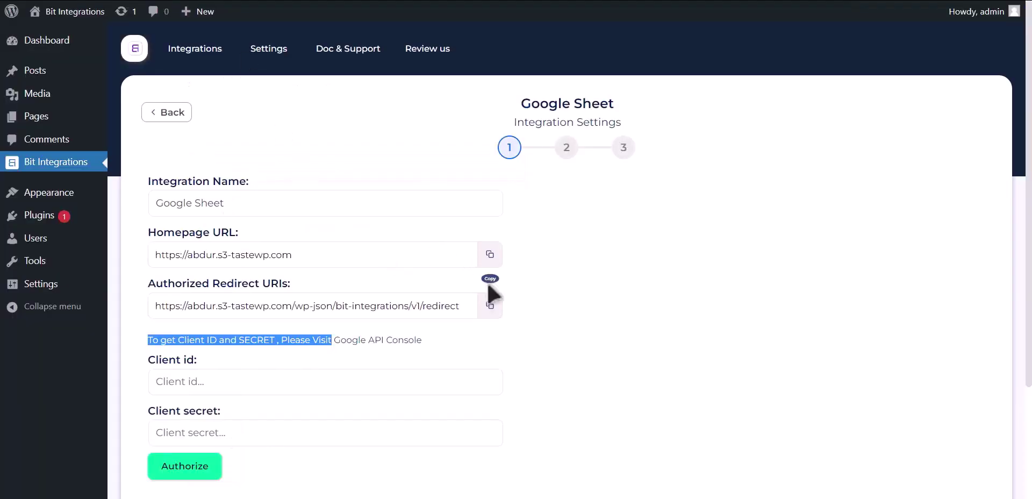
{"action": "left_click", "coordinate": [489, 306]}
{"action": "key", "text": "alt+Tab"}
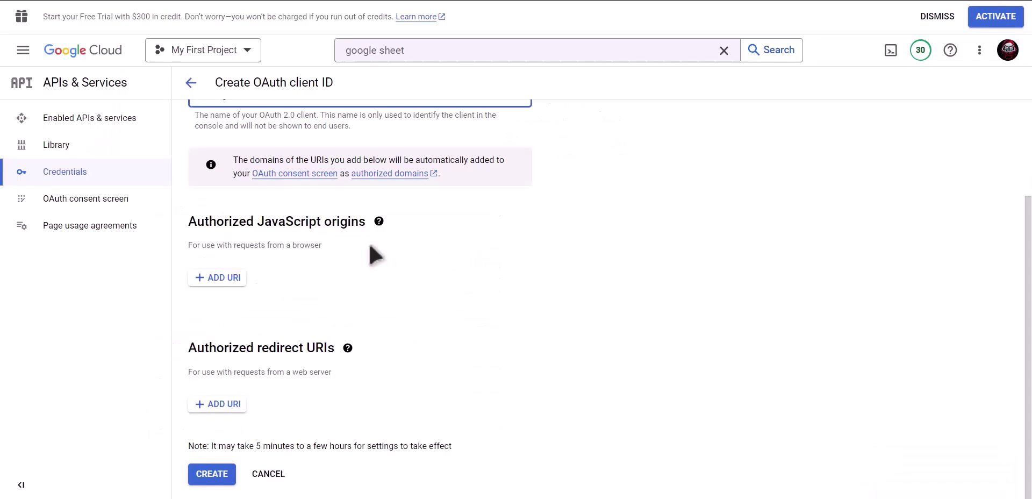
{"action": "left_click", "coordinate": [219, 404]}
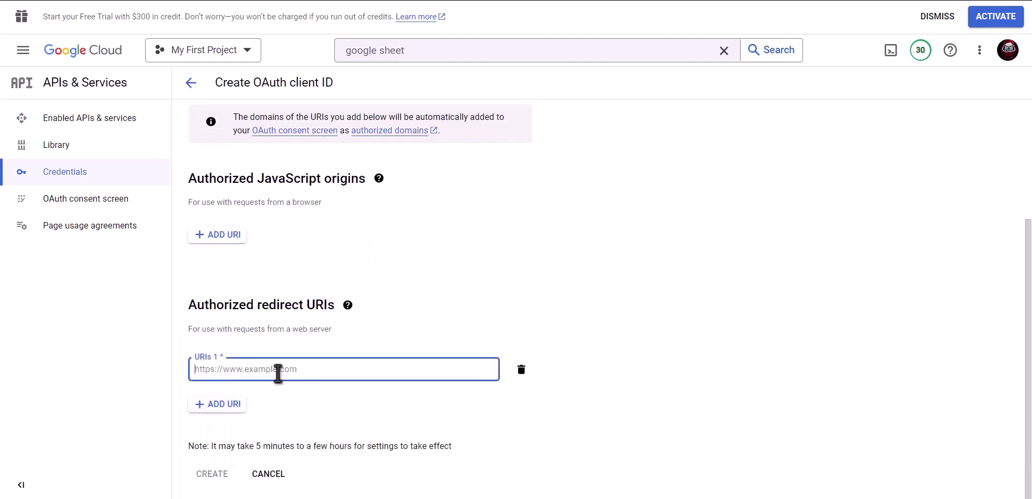
{"action": "key", "text": "ctrl+v"}
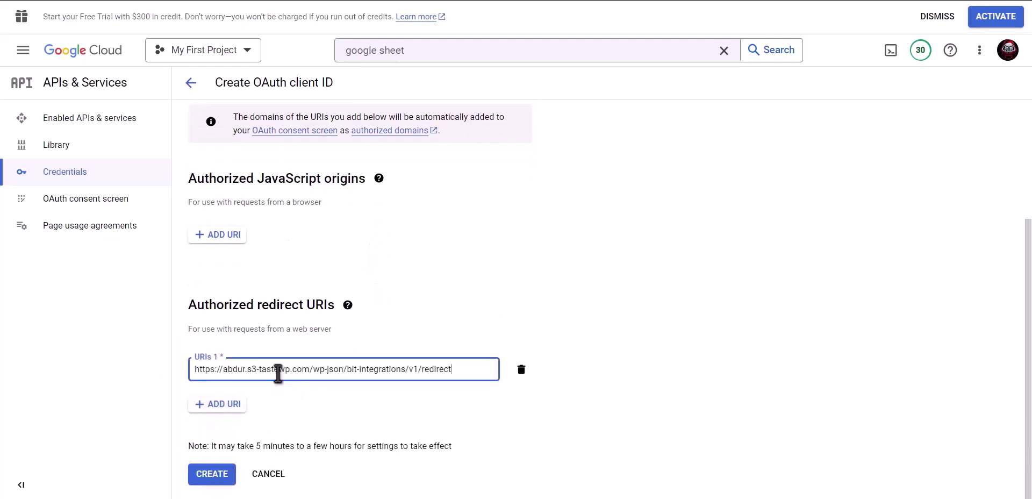
{"action": "left_click", "coordinate": [212, 480]}
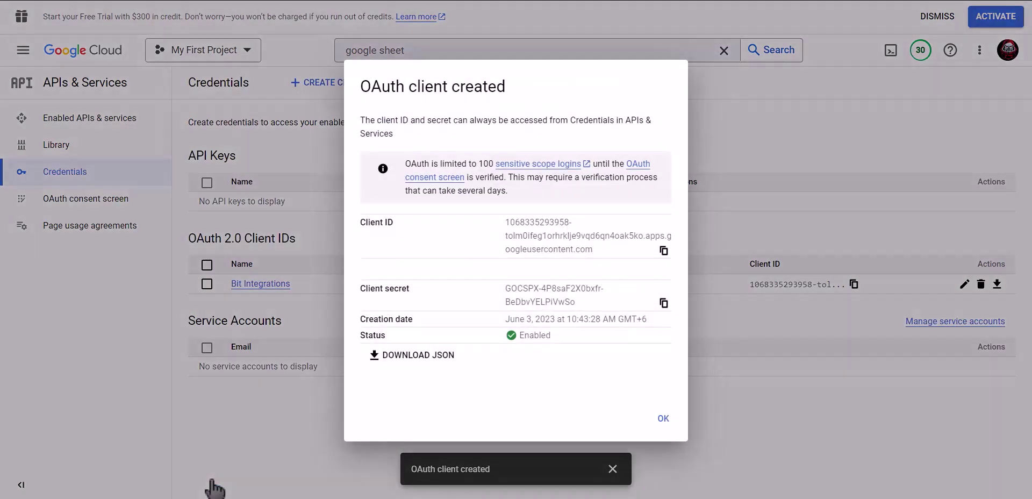
Step: Copy the client ID and client secret from the created OAuth client into the matching fields of the Google Sheet integration settings
{"action": "left_click", "coordinate": [664, 251]}
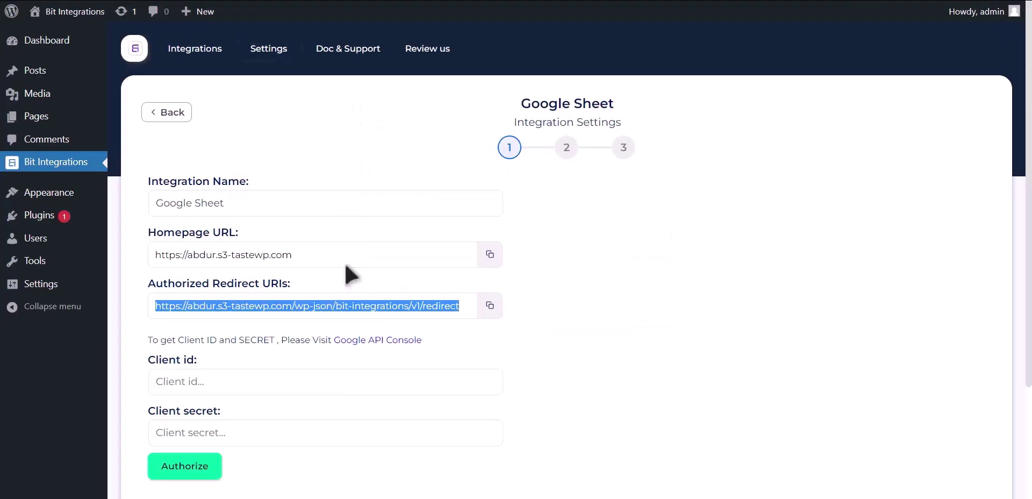
{"action": "left_click", "coordinate": [272, 377]}
{"action": "key", "text": "ctrl+v"}
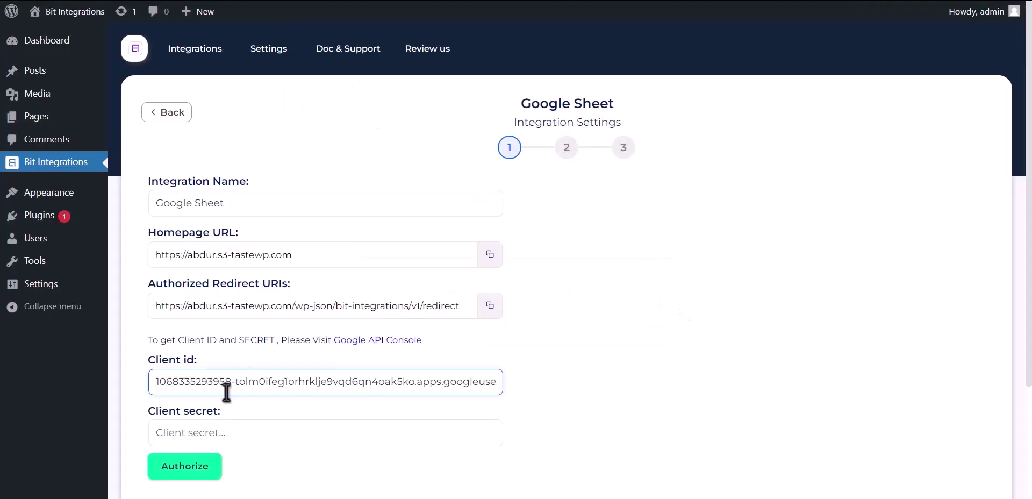
{"action": "left_click", "coordinate": [230, 429]}
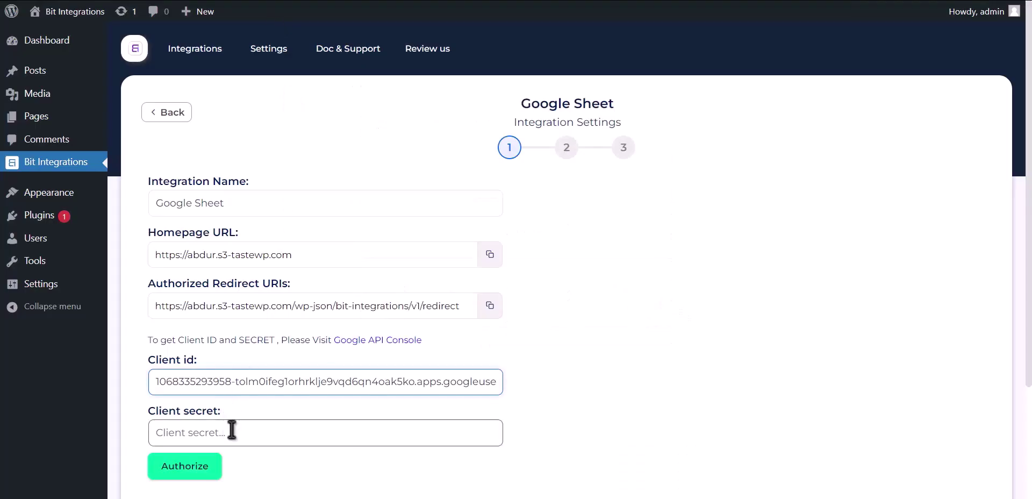
{"action": "key", "text": "ctrl+v"}
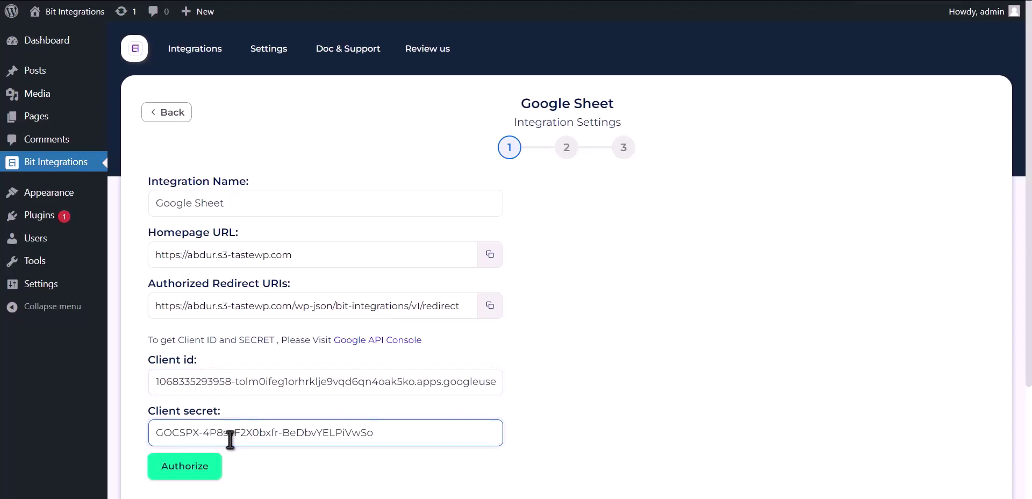
Step: Authorize the integration with the Google account, proceeding past the unverified app warning and granting s3-tastewp.com access to Google Drive files
{"action": "left_click", "coordinate": [192, 463]}
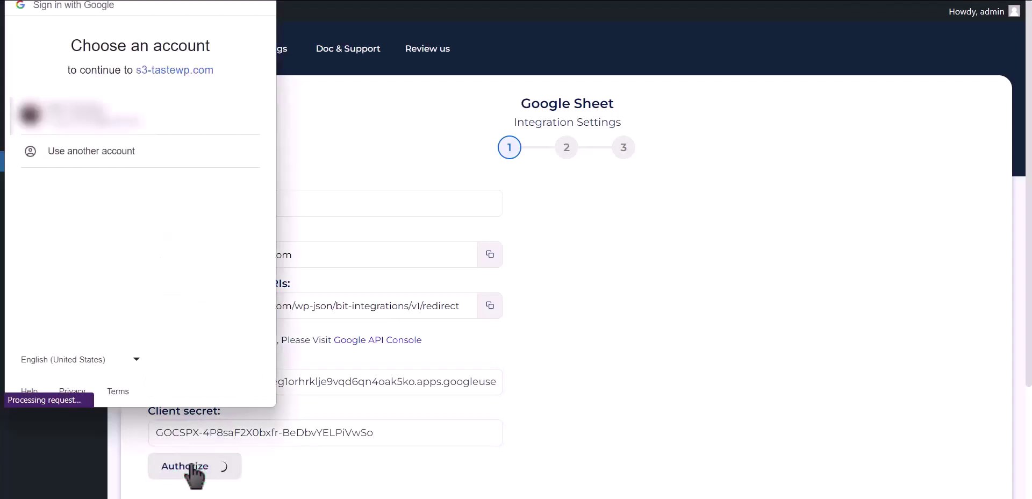
{"action": "left_click", "coordinate": [127, 121]}
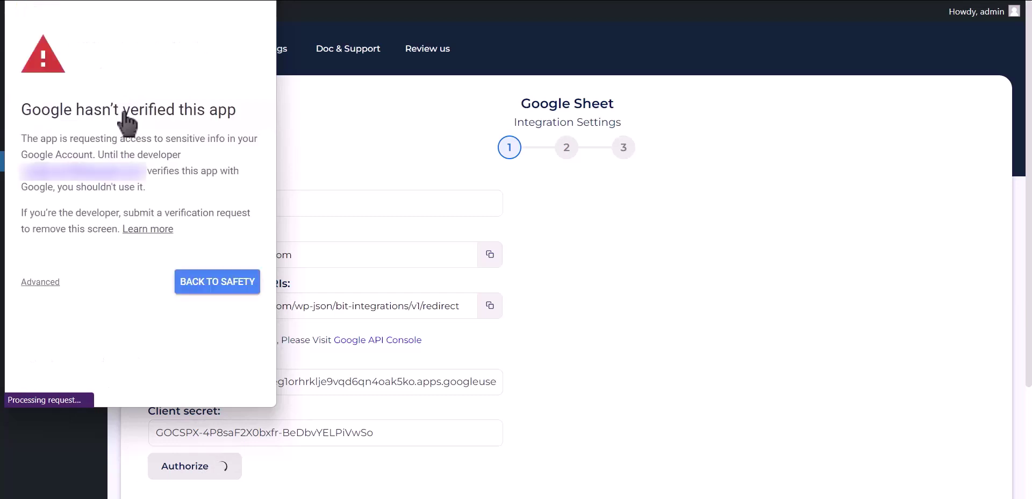
{"action": "left_click", "coordinate": [45, 283]}
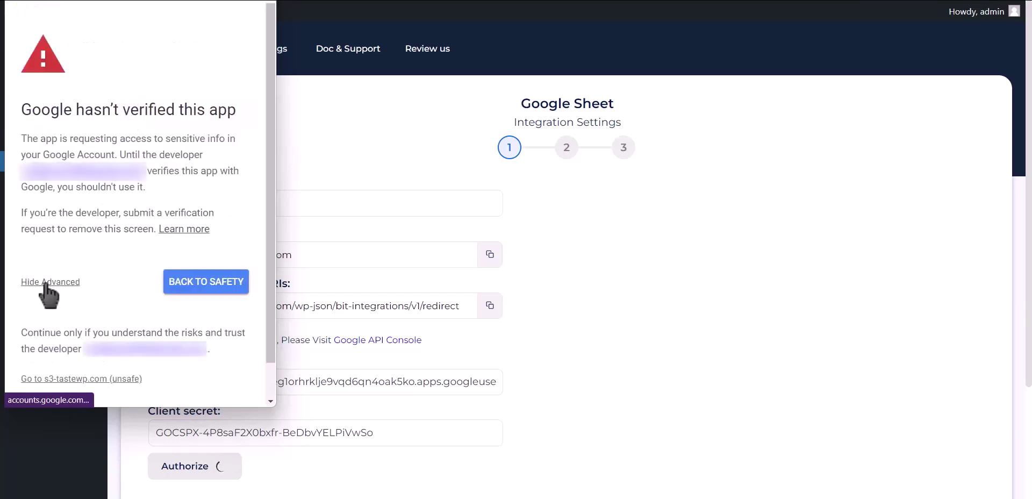
{"action": "left_click", "coordinate": [78, 379]}
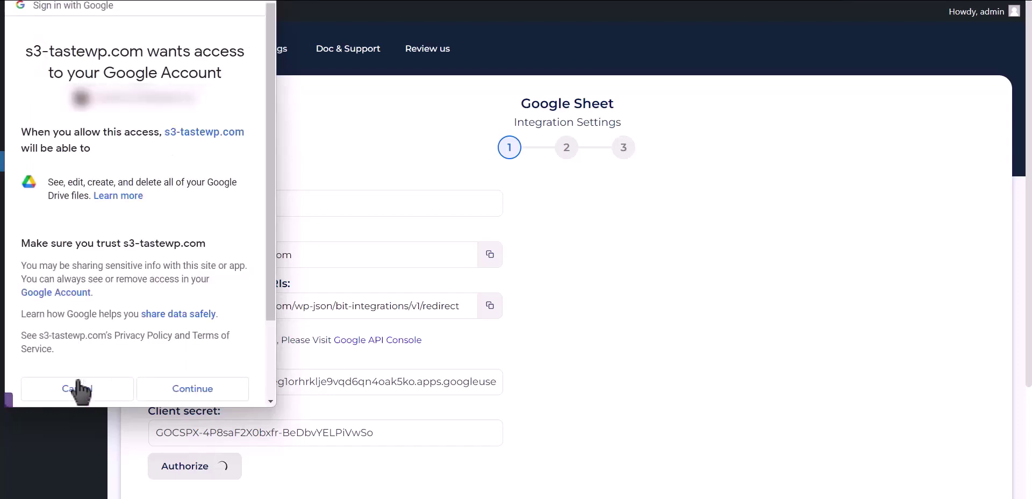
{"action": "left_click", "coordinate": [191, 383]}
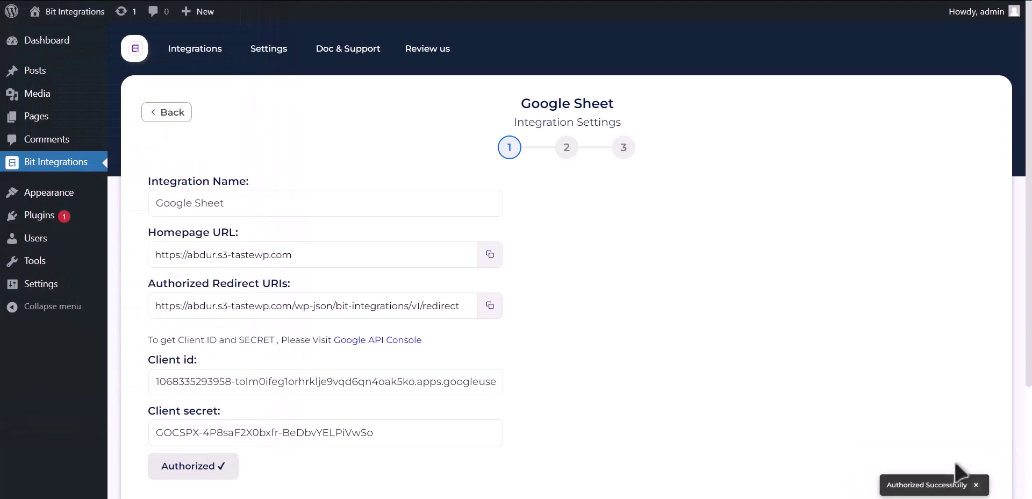
Step: Continue to the second integration stage and select the spreadsheet Post_Google_Sheet with the worksheet Sheet1
{"action": "scroll", "coordinate": [739, 350], "scroll_direction": "down", "scroll_amount": 3}
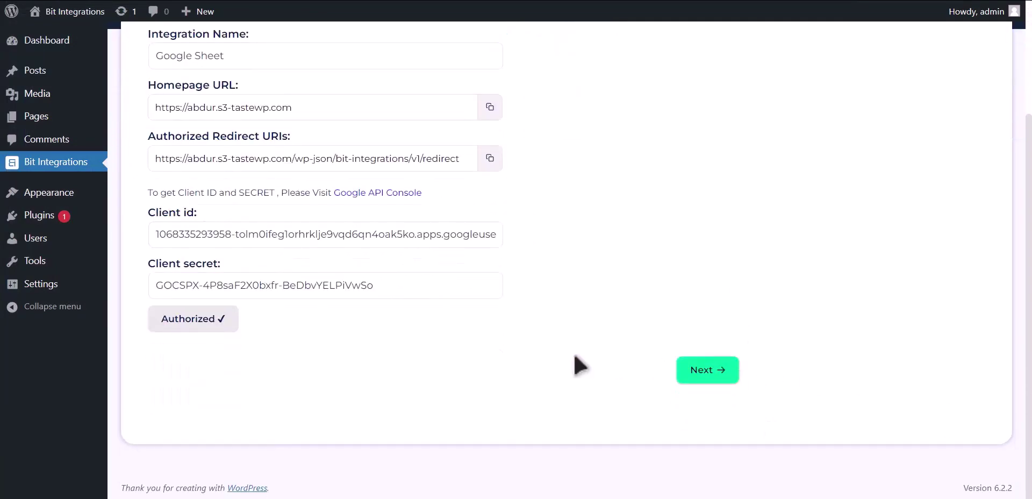
{"action": "left_click", "coordinate": [715, 382]}
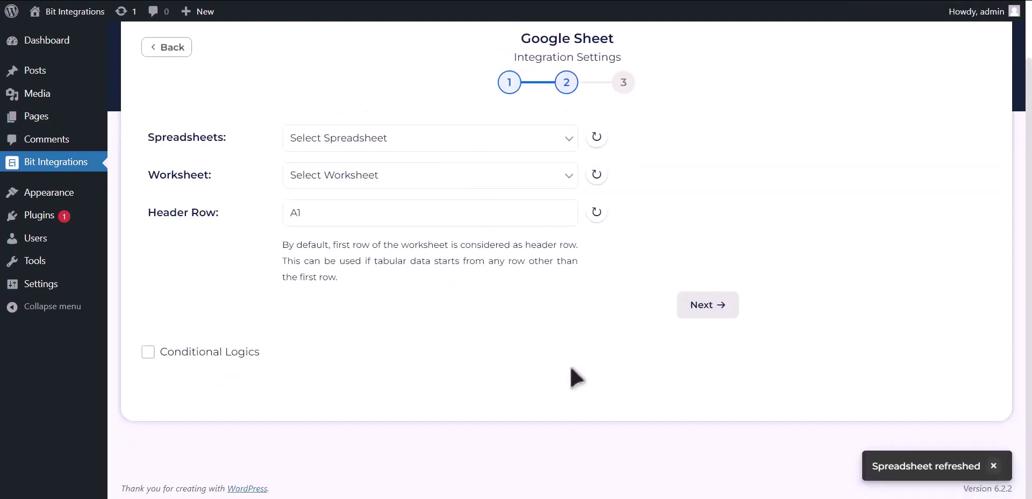
{"action": "left_click", "coordinate": [410, 142]}
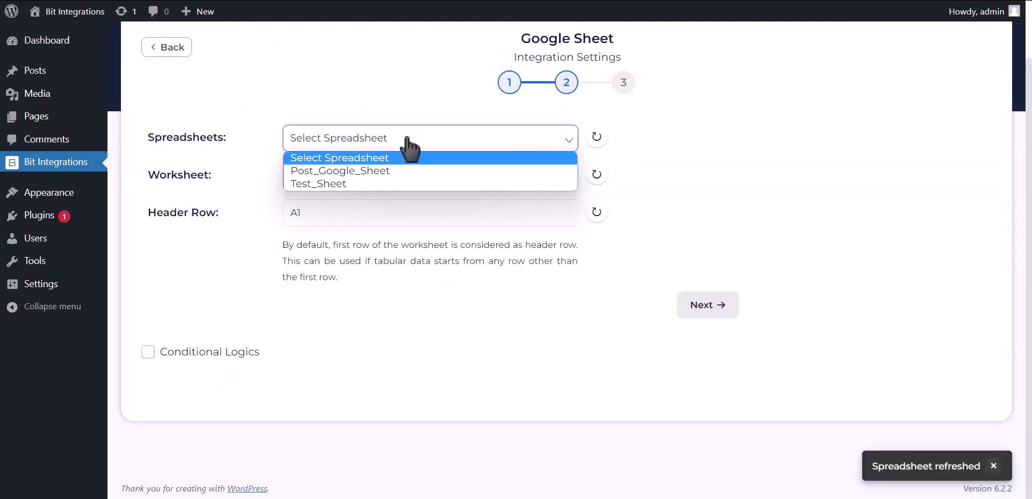
{"action": "left_click", "coordinate": [430, 171]}
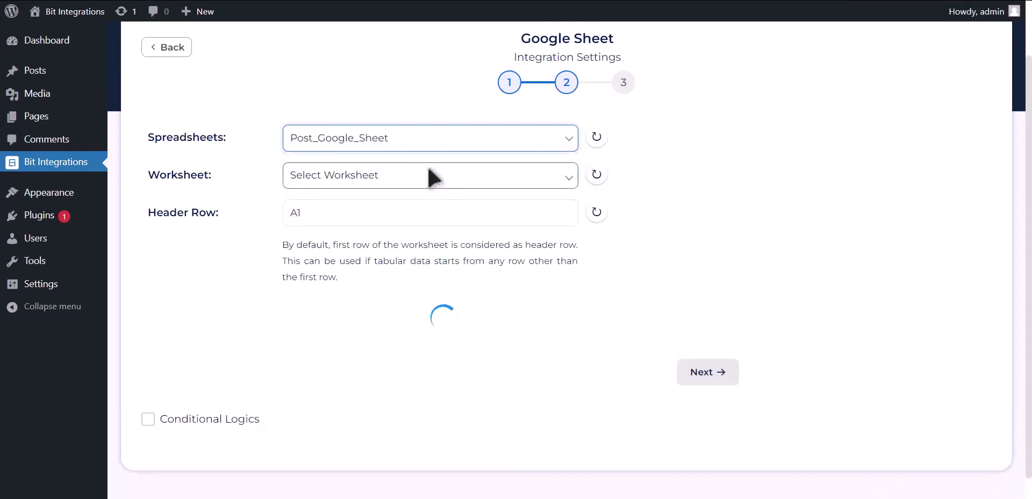
{"action": "left_click", "coordinate": [431, 174]}
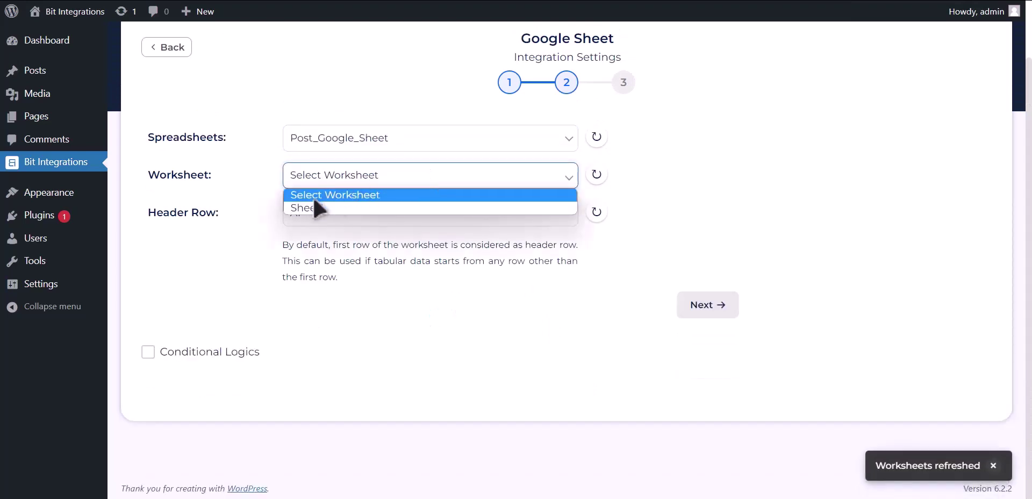
{"action": "left_click", "coordinate": [379, 209]}
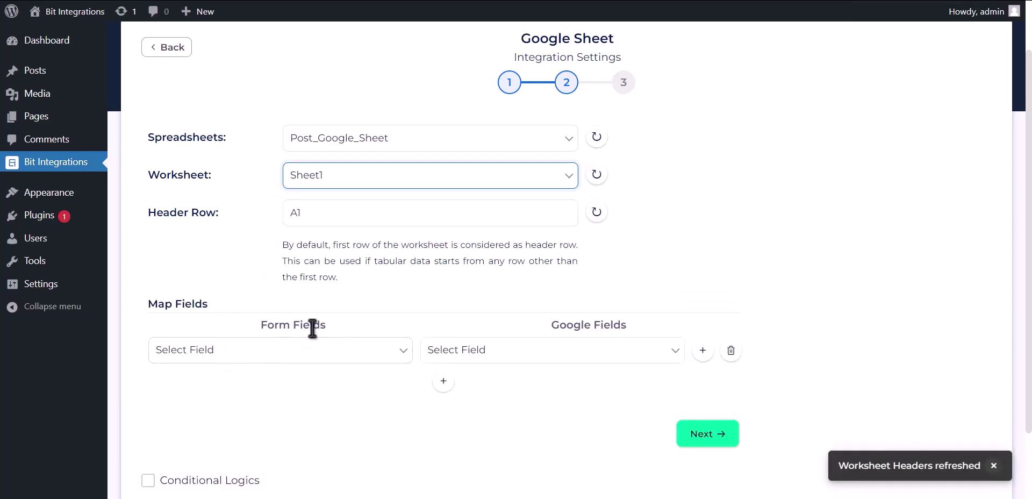
Step: Map the form fields Post ID and Post Title to the Google fields of the same names in two mapping rows
{"action": "left_click", "coordinate": [240, 354]}
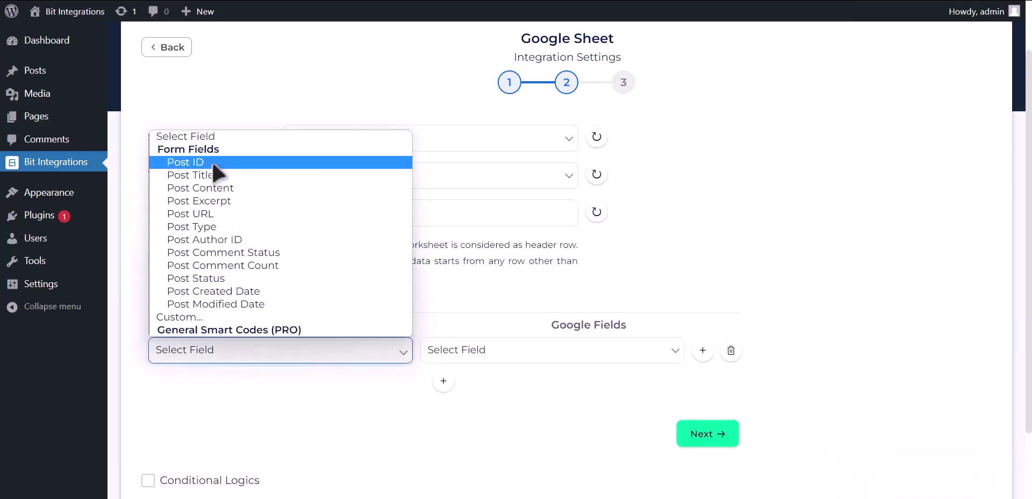
{"action": "left_click", "coordinate": [209, 163]}
{"action": "left_click", "coordinate": [484, 351]}
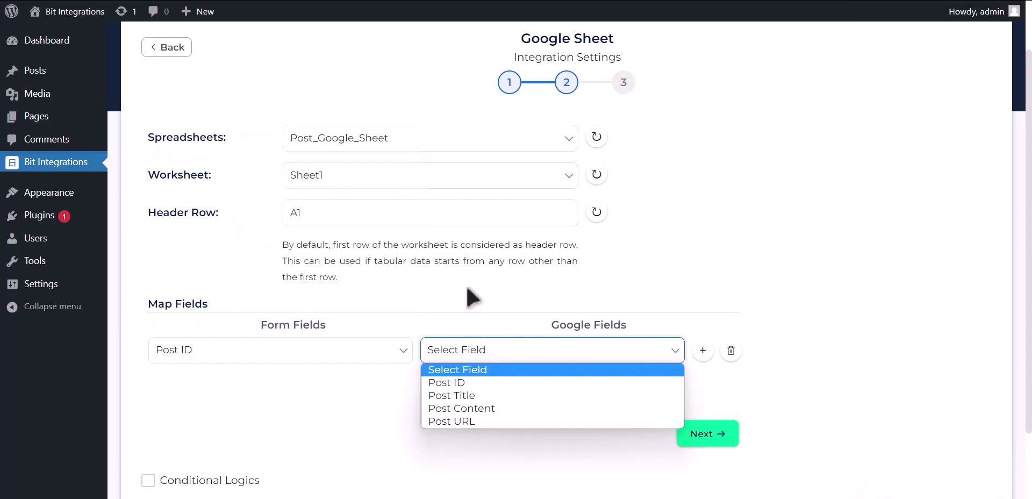
{"action": "left_click", "coordinate": [454, 382]}
{"action": "left_click", "coordinate": [443, 382]}
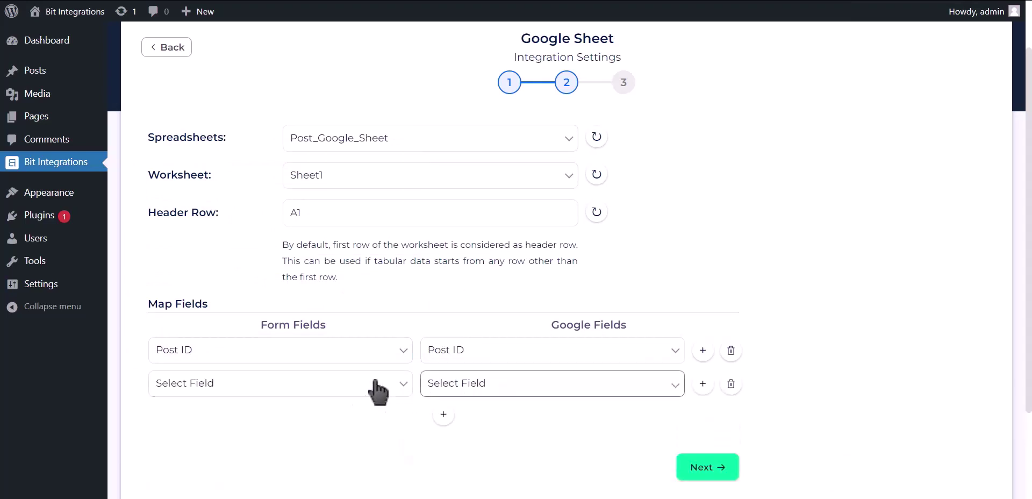
{"action": "left_click", "coordinate": [375, 384]}
{"action": "left_click", "coordinate": [234, 219]}
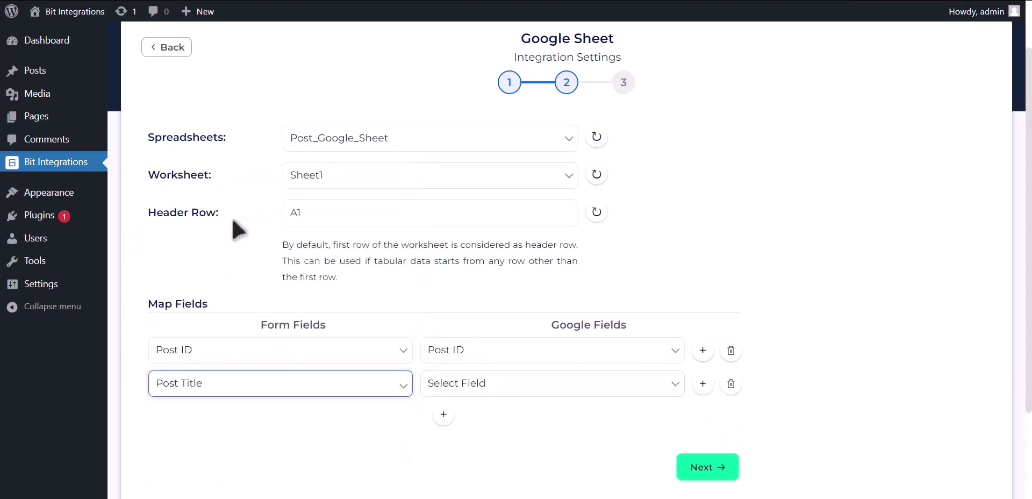
{"action": "left_click", "coordinate": [468, 385]}
{"action": "left_click", "coordinate": [462, 430]}
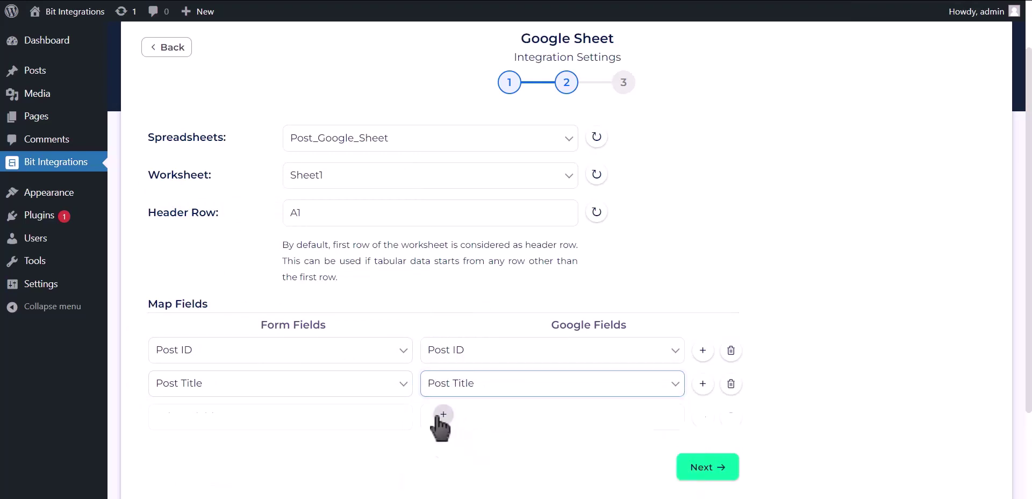
Step: Add two more mapping rows that match Post Content and Post URL to the Google fields of the same names
{"action": "left_click", "coordinate": [443, 415]}
{"action": "left_click", "coordinate": [299, 421]}
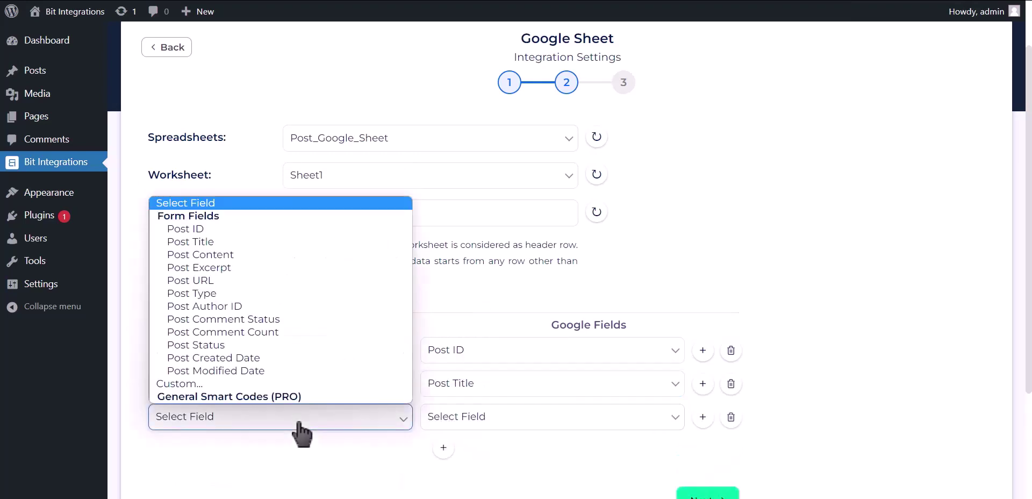
{"action": "left_click", "coordinate": [234, 255]}
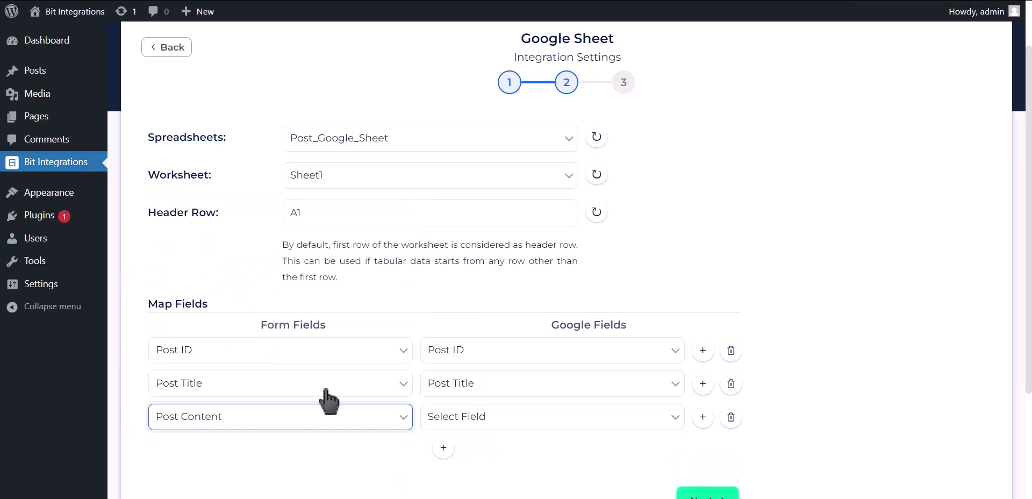
{"action": "left_click", "coordinate": [460, 423]}
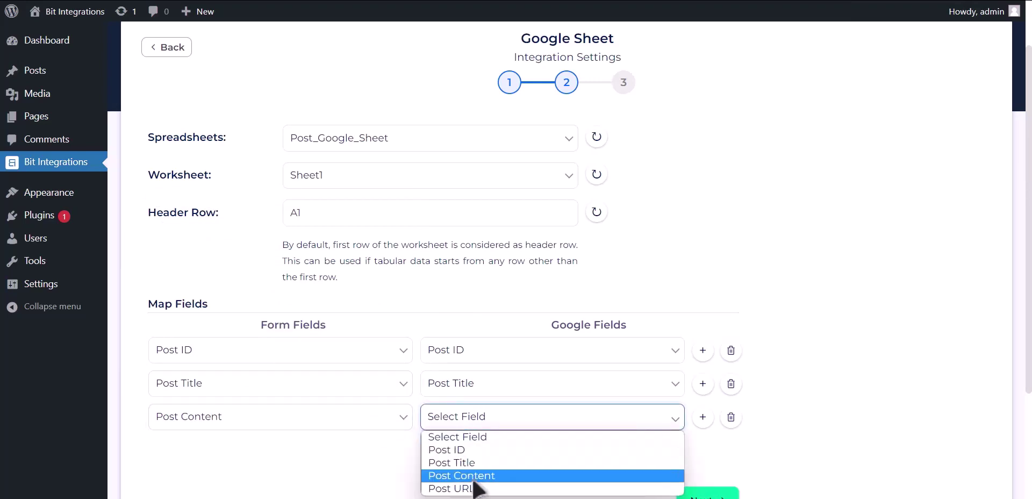
{"action": "left_click", "coordinate": [473, 476]}
{"action": "left_click", "coordinate": [443, 447]}
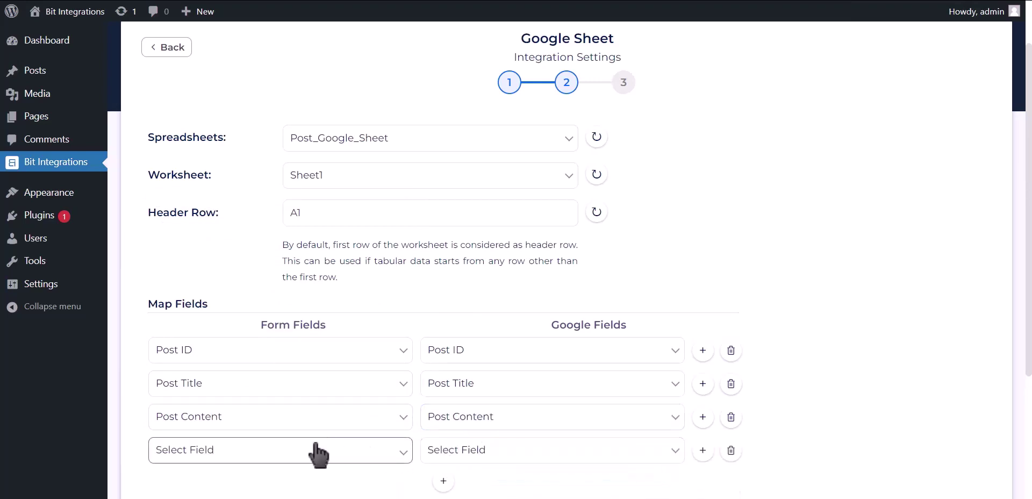
{"action": "left_click", "coordinate": [289, 455]}
{"action": "left_click", "coordinate": [248, 316]}
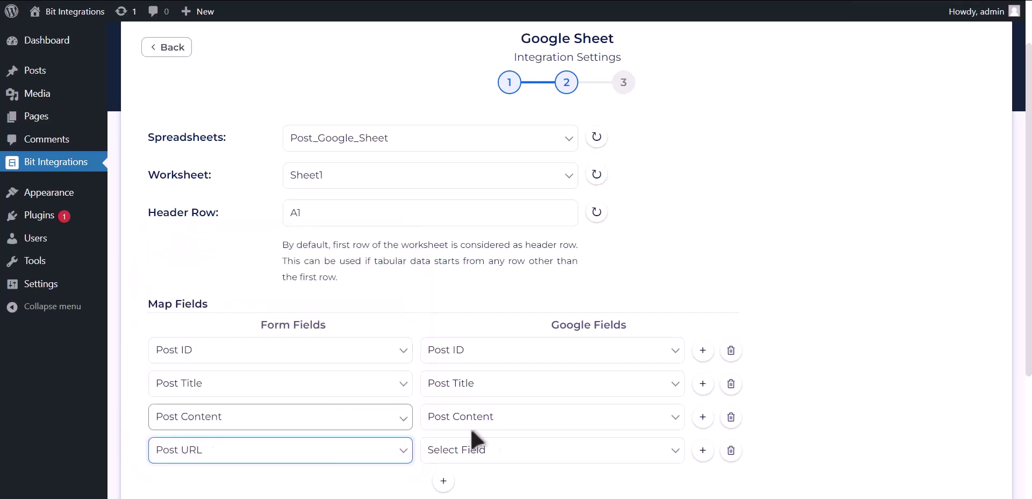
{"action": "left_click", "coordinate": [486, 451]}
{"action": "left_click", "coordinate": [465, 431]}
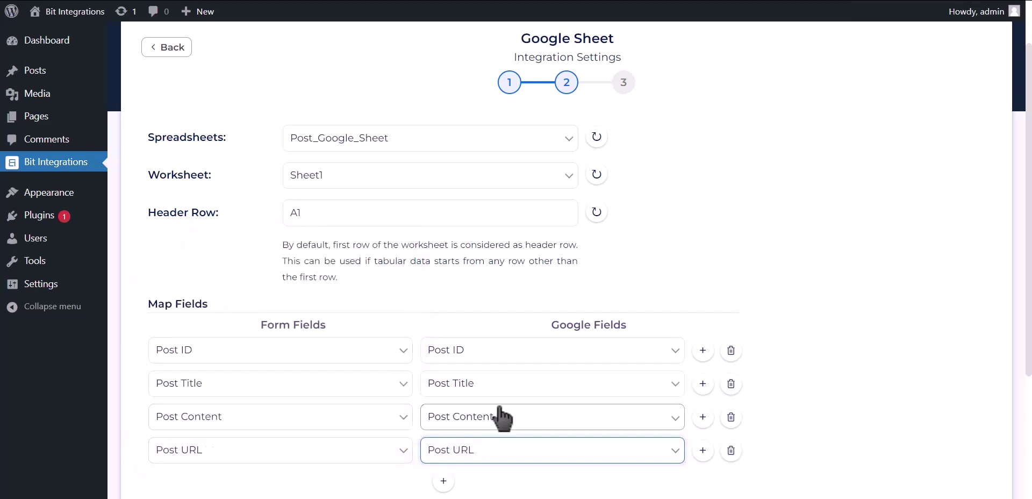
Step: Continue without conditional logic to the final stage, then finish and save the Google Sheet integration
{"action": "scroll", "coordinate": [323, 413], "scroll_direction": "down", "scroll_amount": 4}
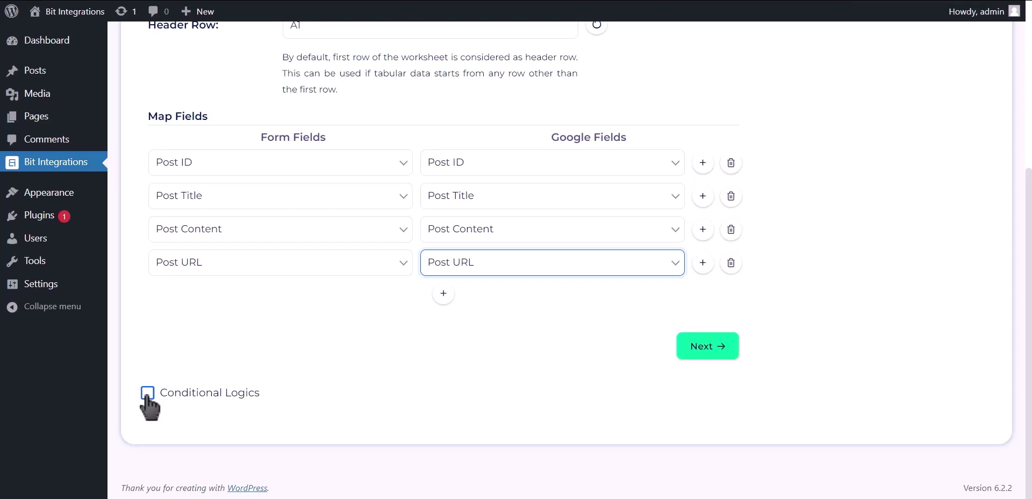
{"action": "left_click", "coordinate": [710, 347]}
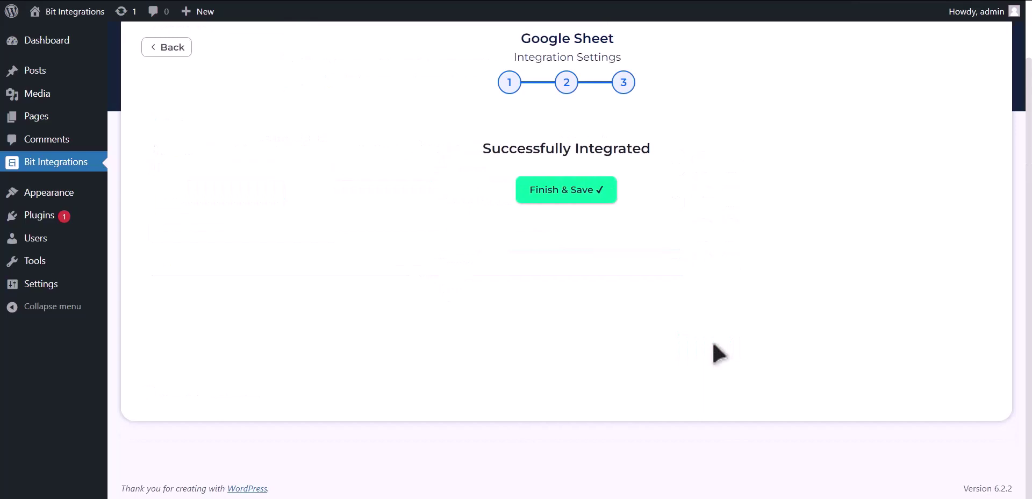
{"action": "left_click", "coordinate": [562, 193]}
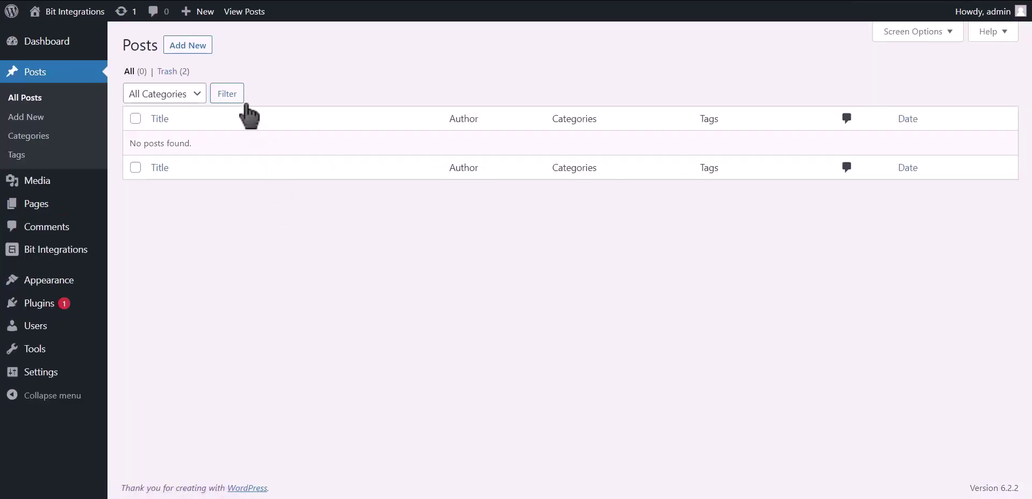
Step: Create a new post titled "Bit Integrations" with the paragraph "Hello, Bit Integrations." and publish it
{"action": "left_click", "coordinate": [188, 47]}
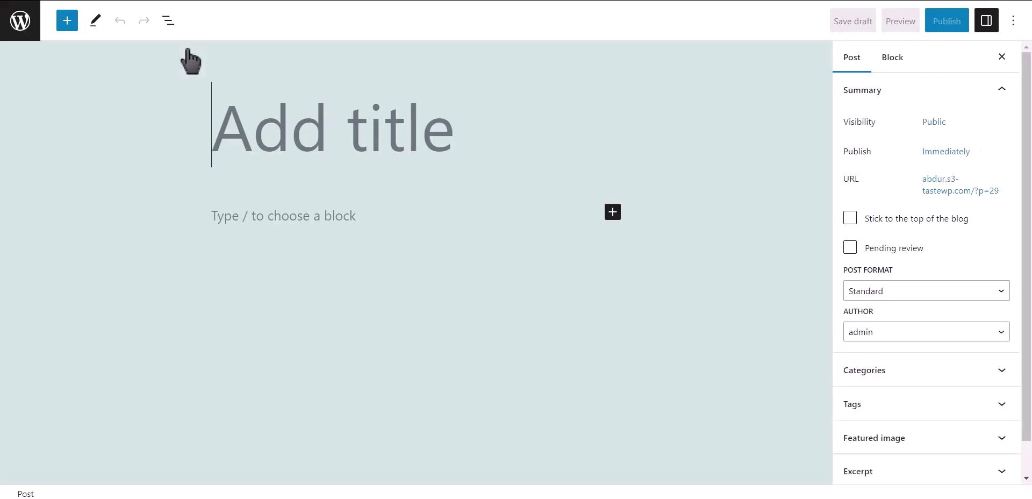
{"action": "type", "text": "Bit Int"}
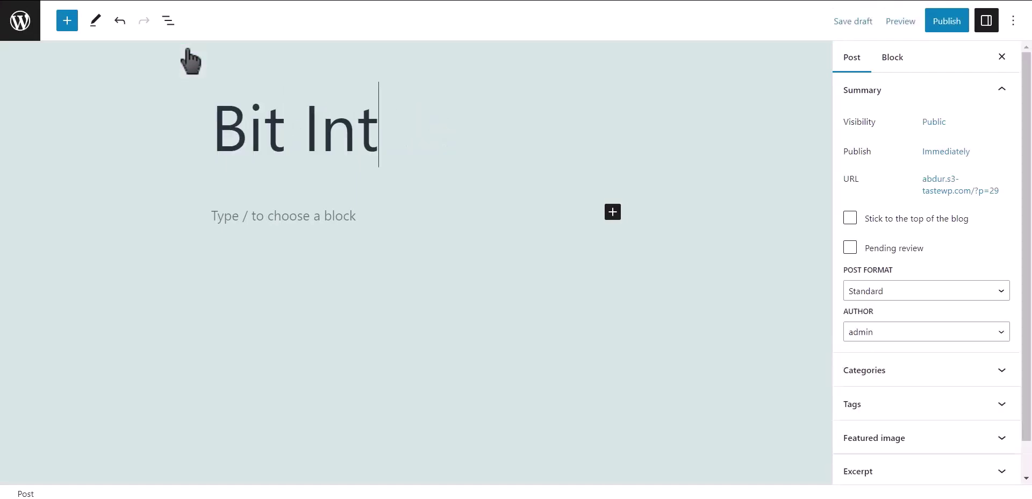
{"action": "type", "text": "egrations"}
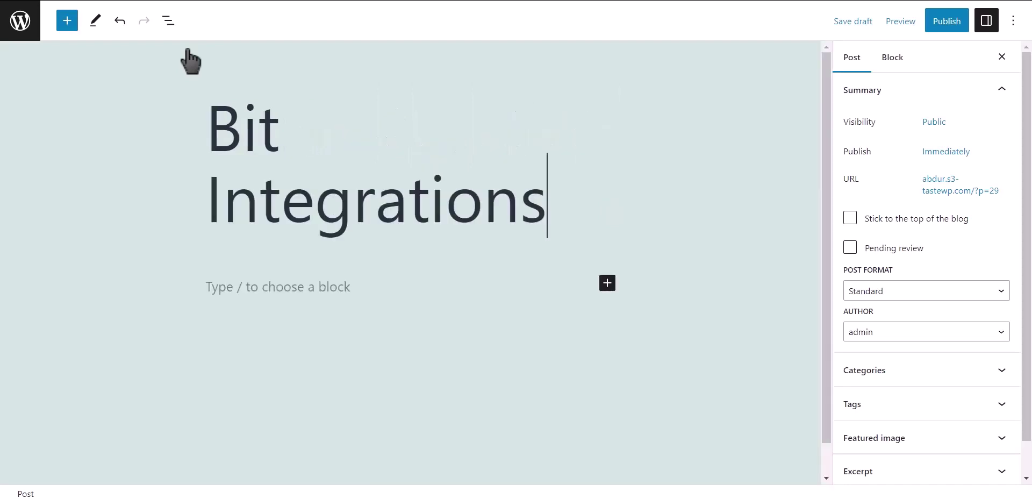
{"action": "left_click", "coordinate": [262, 288]}
{"action": "type", "text": "Hello, Bit Integra"}
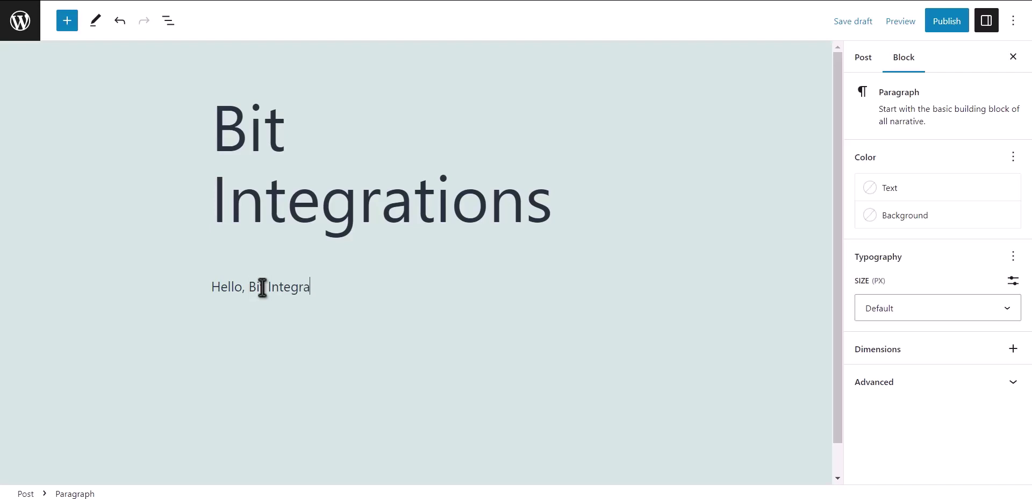
{"action": "type", "text": "."}
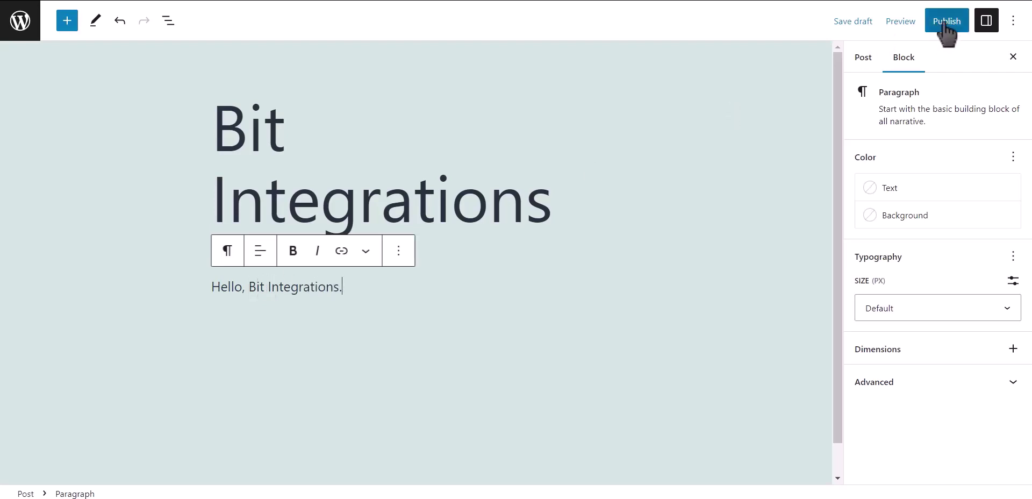
{"action": "left_click", "coordinate": [952, 27]}
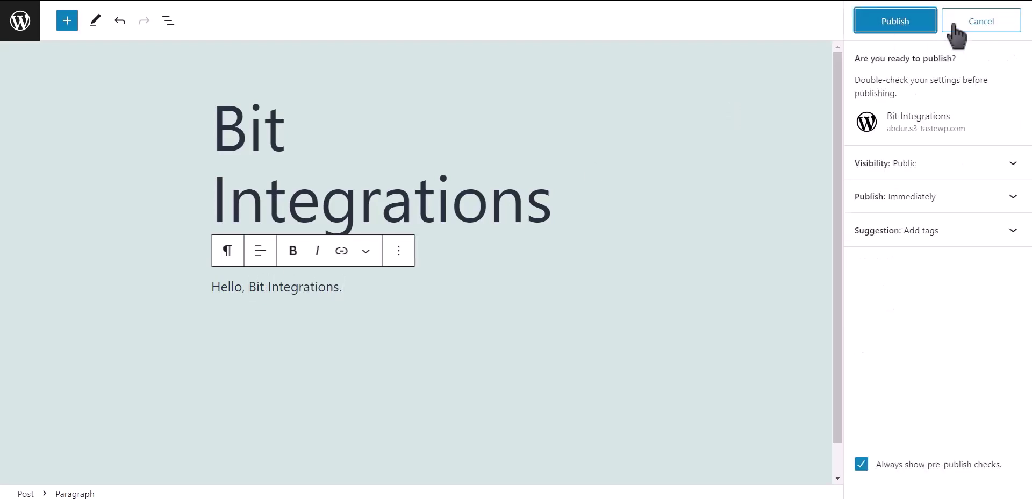
{"action": "left_click", "coordinate": [895, 21]}
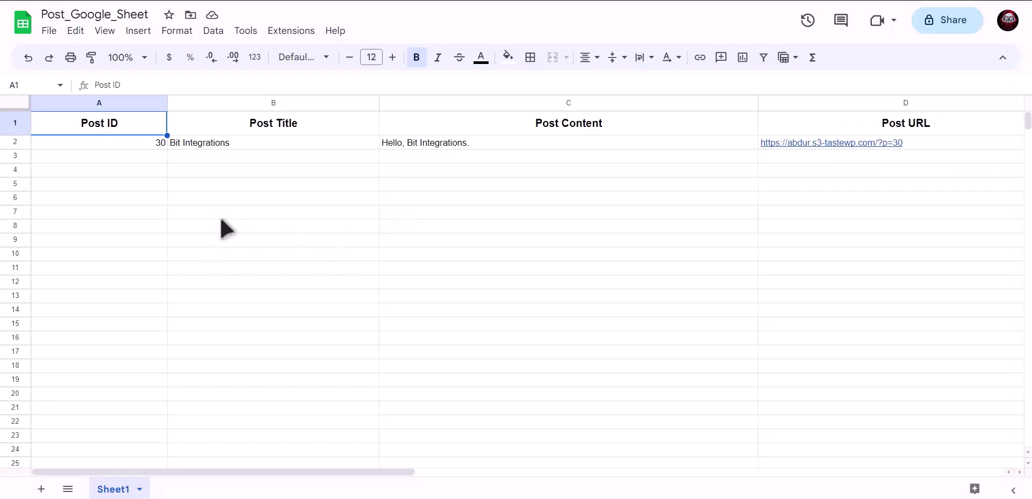
Step: Check the Post ID and Post Title cells of row 2 in the Post_Google_Sheet spreadsheet in Google Sheets
{"action": "left_click", "coordinate": [220, 219]}
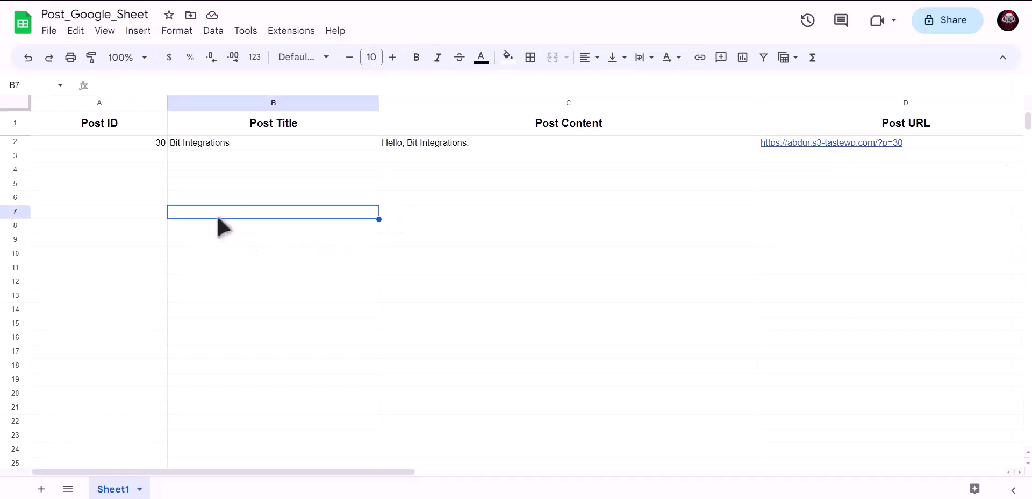
{"action": "left_click", "coordinate": [117, 142]}
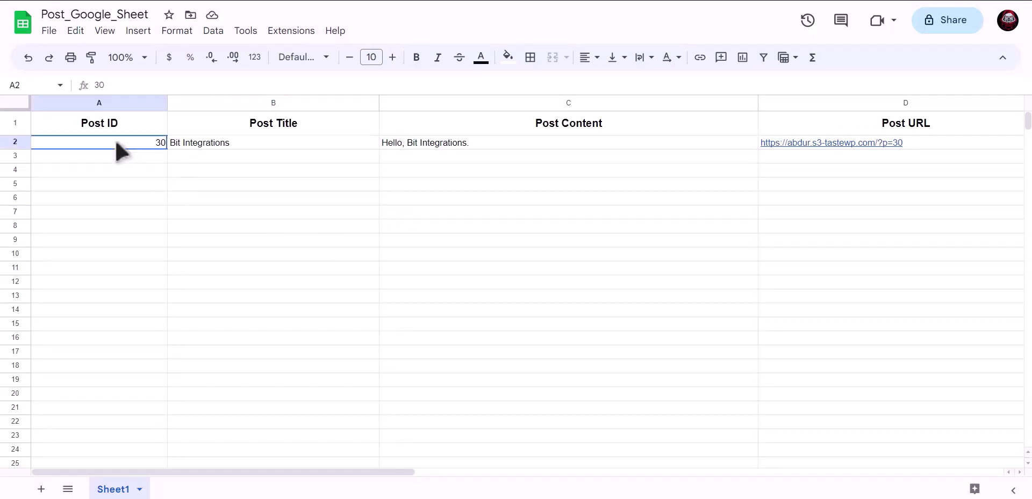
{"action": "left_click", "coordinate": [288, 144]}
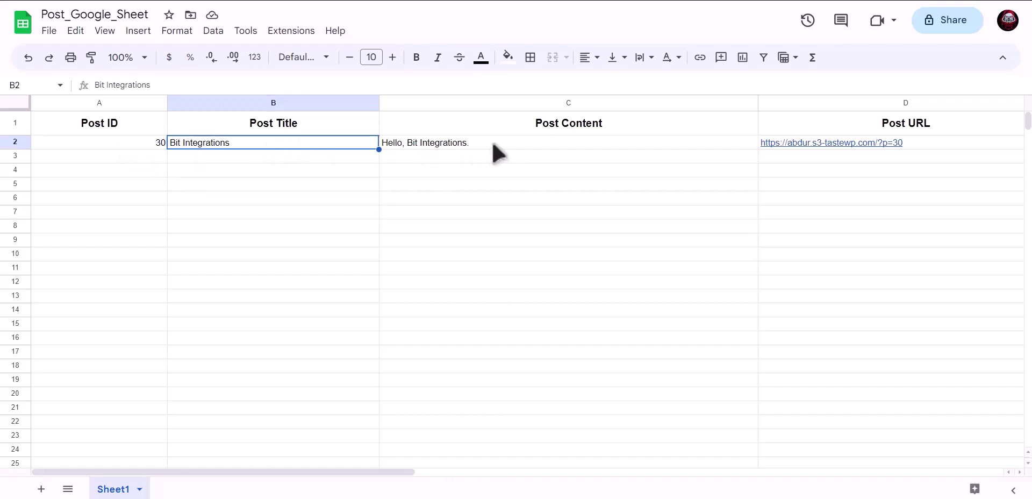